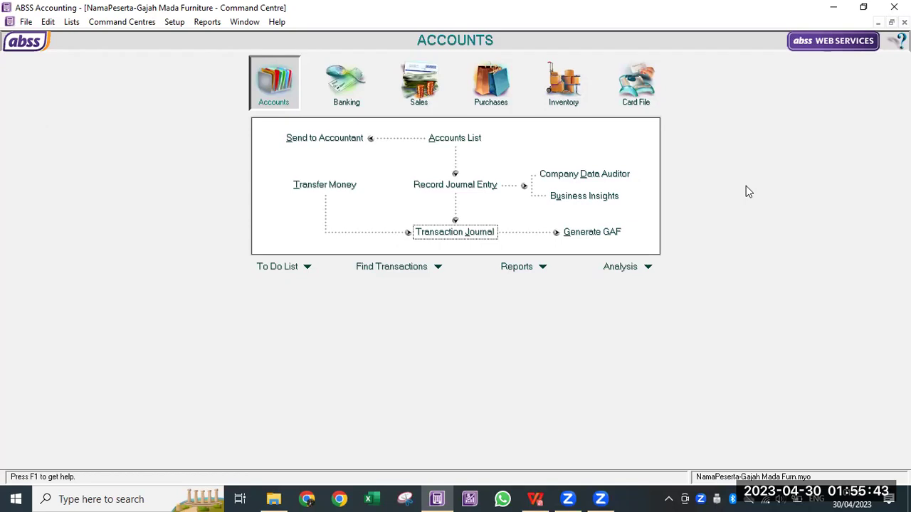
# - Review the linked accounts for Accounts & Banking, including historical balancing and undeposited funds, and close them
pyautogui.click(176, 22)
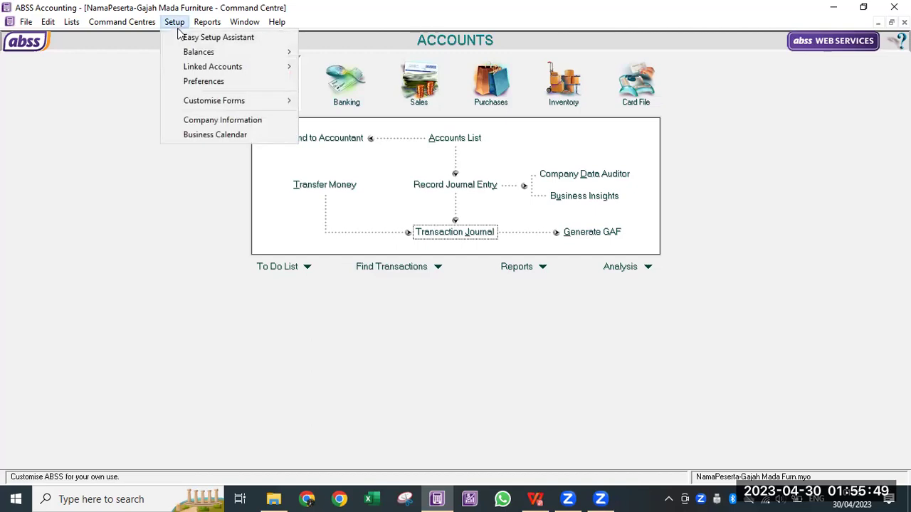
pyautogui.moveTo(212, 66)
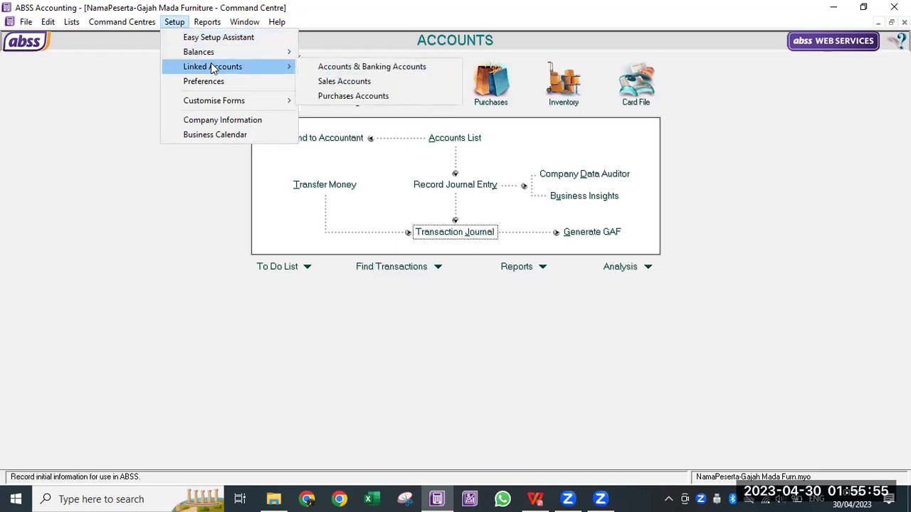
pyautogui.click(328, 67)
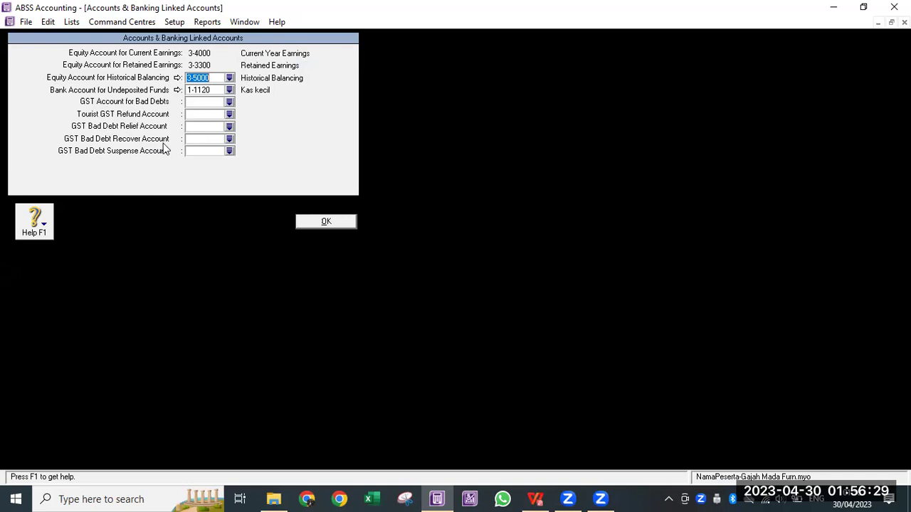
pyautogui.click(327, 224)
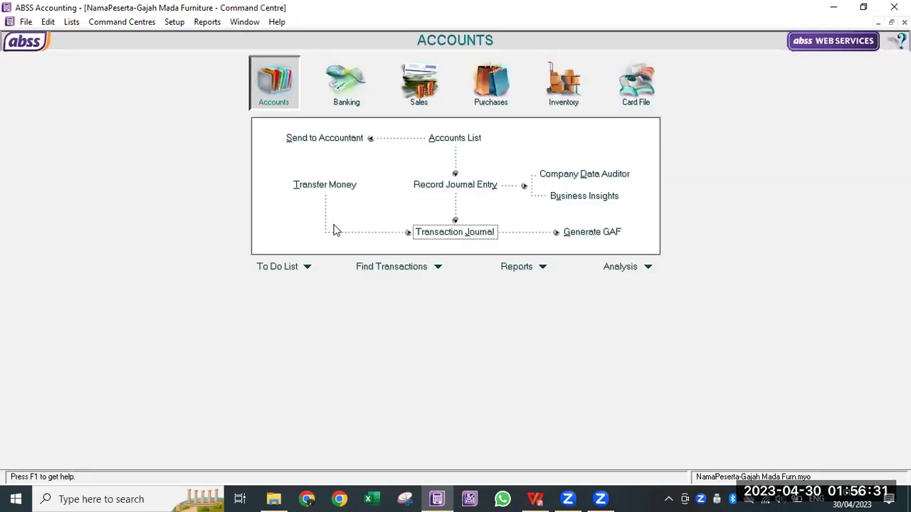
# - In the sales linked accounts, enable charging freight on sales and link freight income to 4-5000 Jasa Pengiriman
pyautogui.click(176, 23)
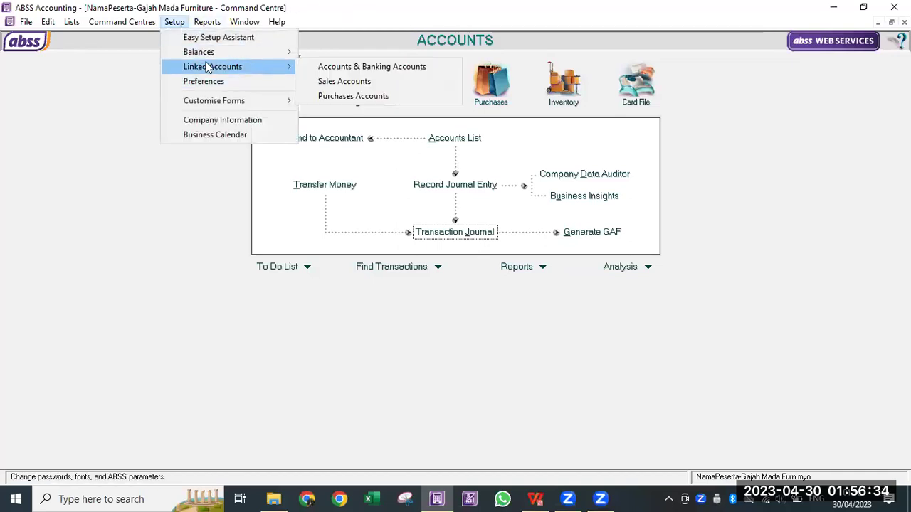
pyautogui.click(351, 82)
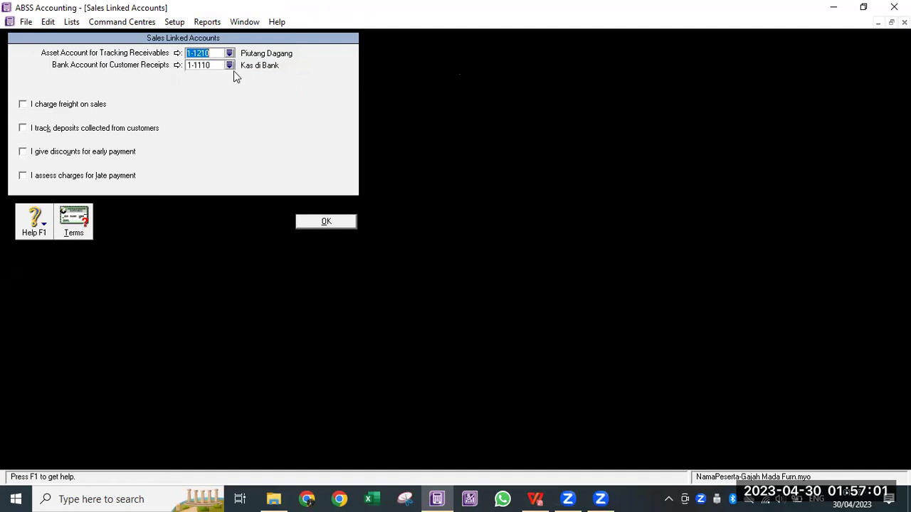
pyautogui.click(43, 106)
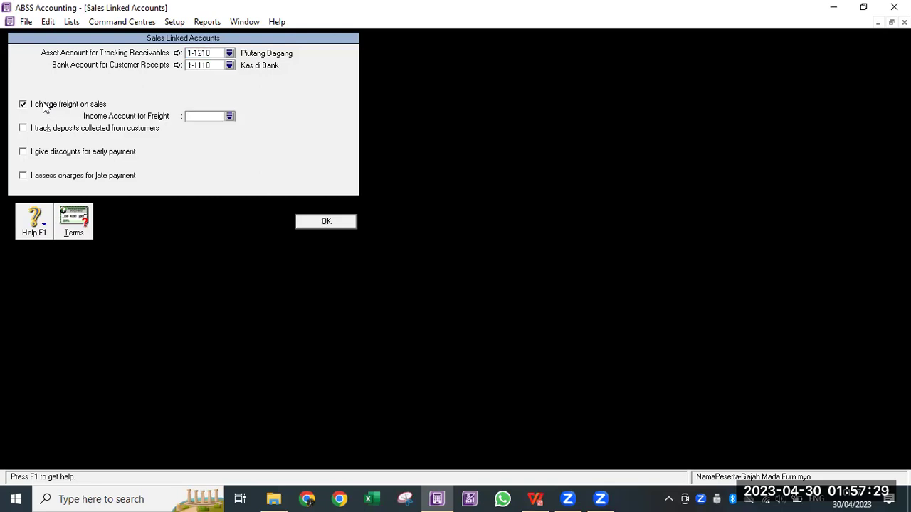
pyautogui.click(230, 116)
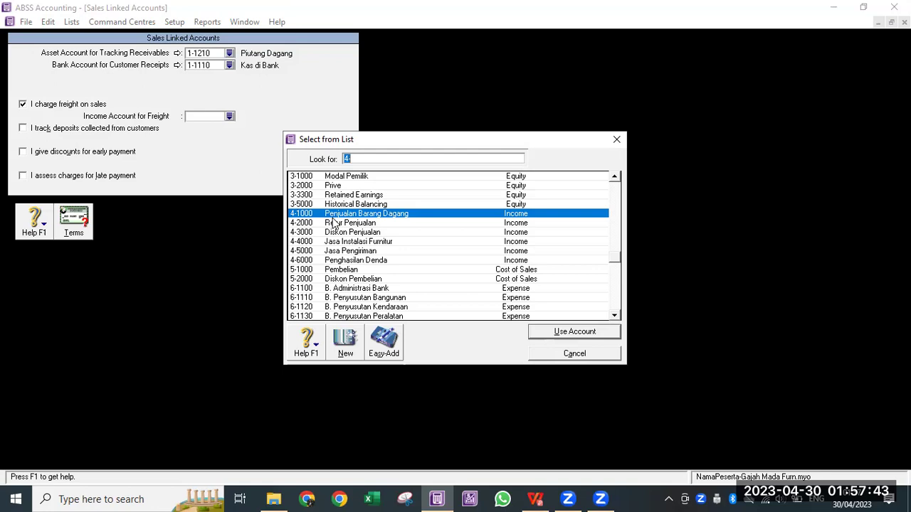
pyautogui.click(350, 252)
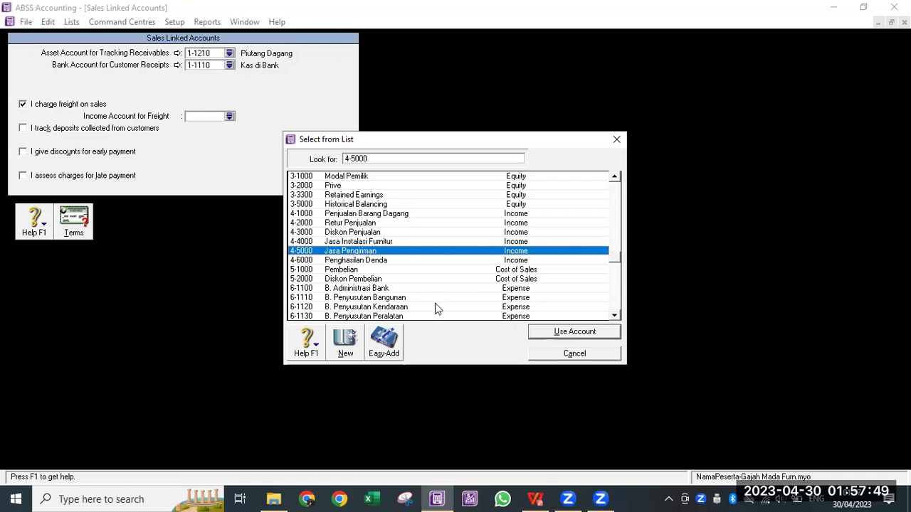
pyautogui.click(573, 331)
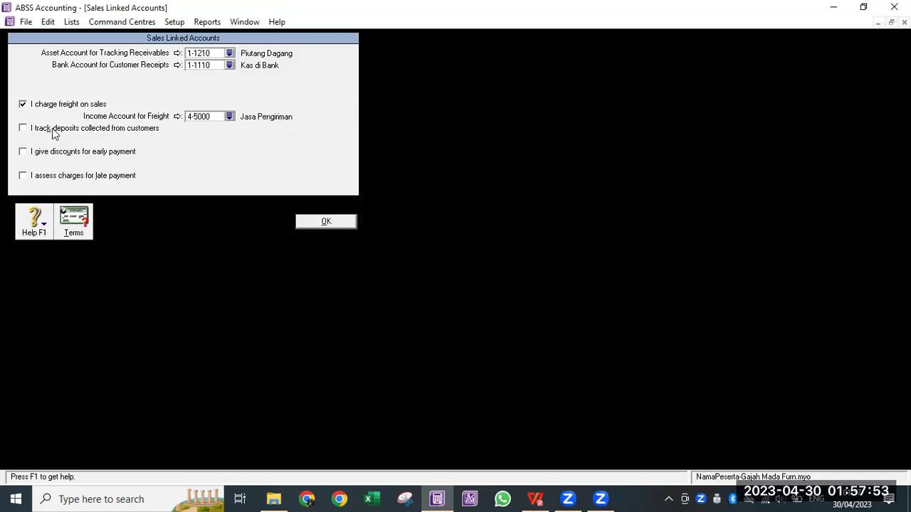
# - Enable tracking of deposits collected from customers and link the customer deposits liability to 2-1300 Uang Muka Penjualan
pyautogui.click(52, 129)
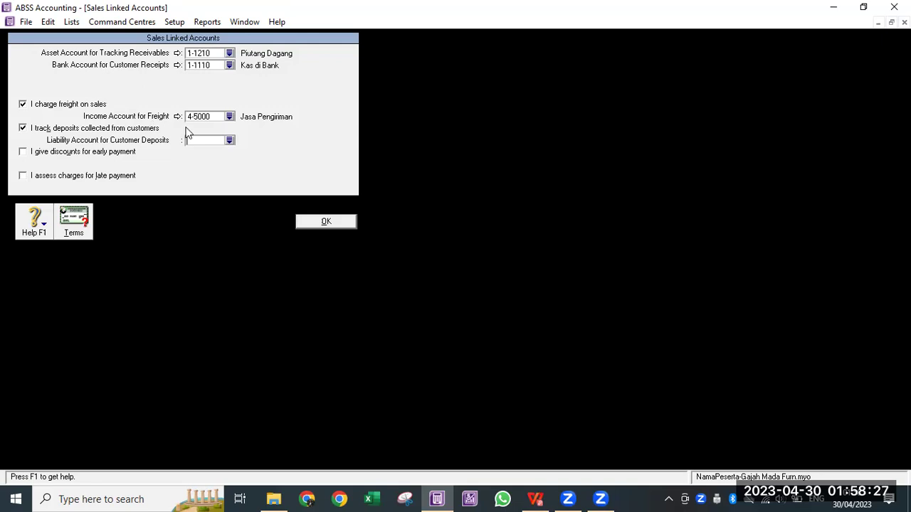
pyautogui.click(229, 141)
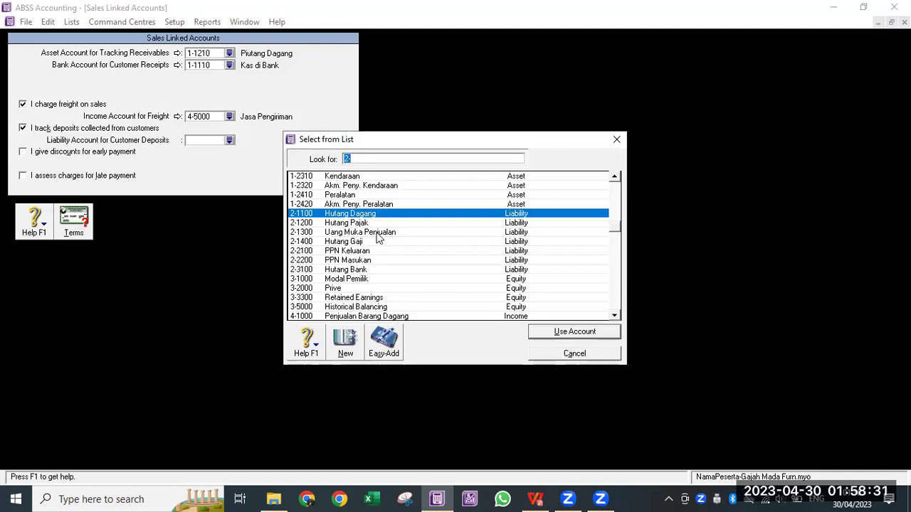
pyautogui.click(377, 233)
pyautogui.click(591, 334)
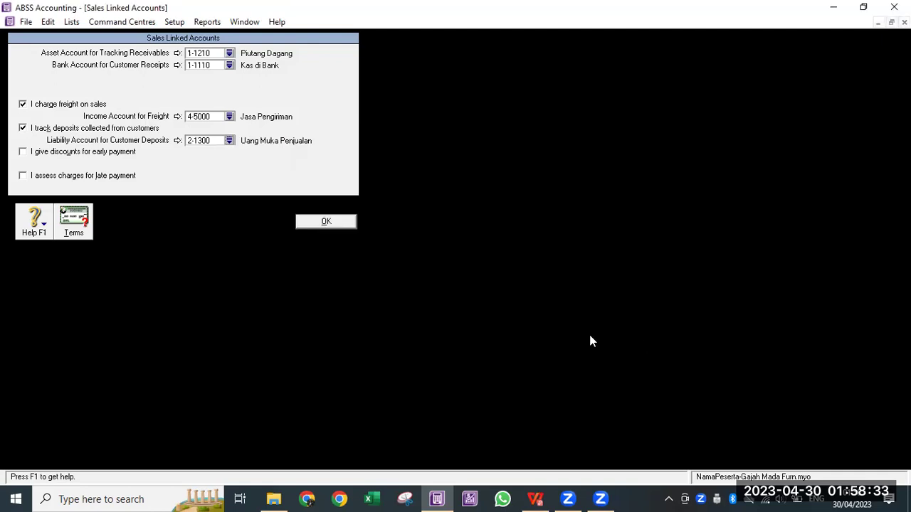
# - Enable discounts for early payment on sales and link the discounts account to 4-3000 Diskon Penjualan
pyautogui.click(49, 154)
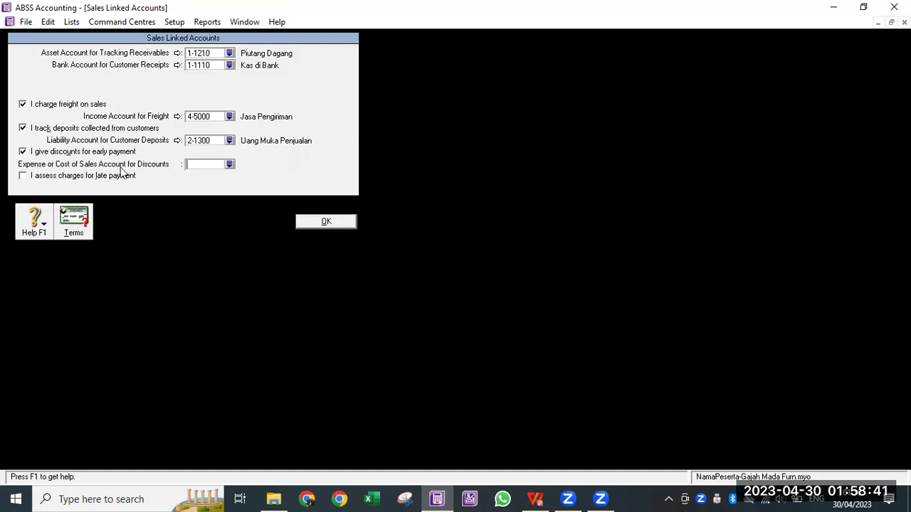
pyautogui.click(229, 165)
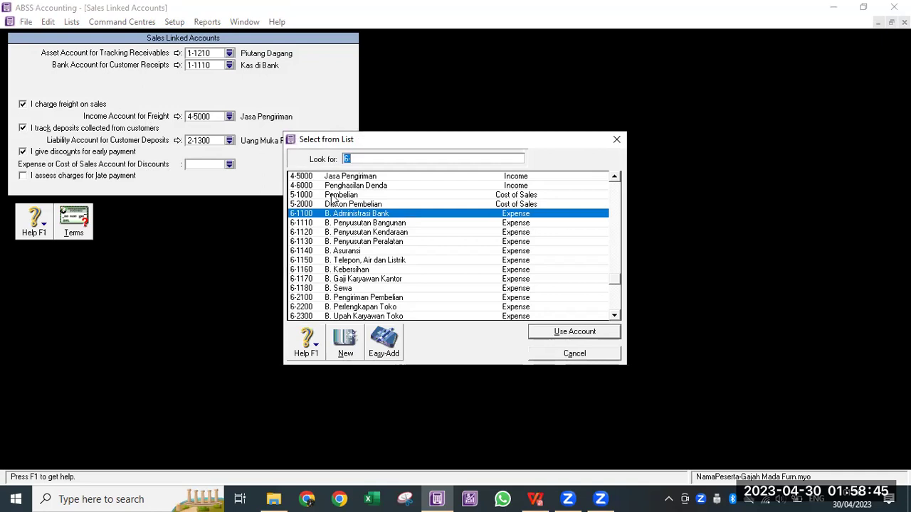
pyautogui.scroll(2, 368, 208)
pyautogui.click(381, 202)
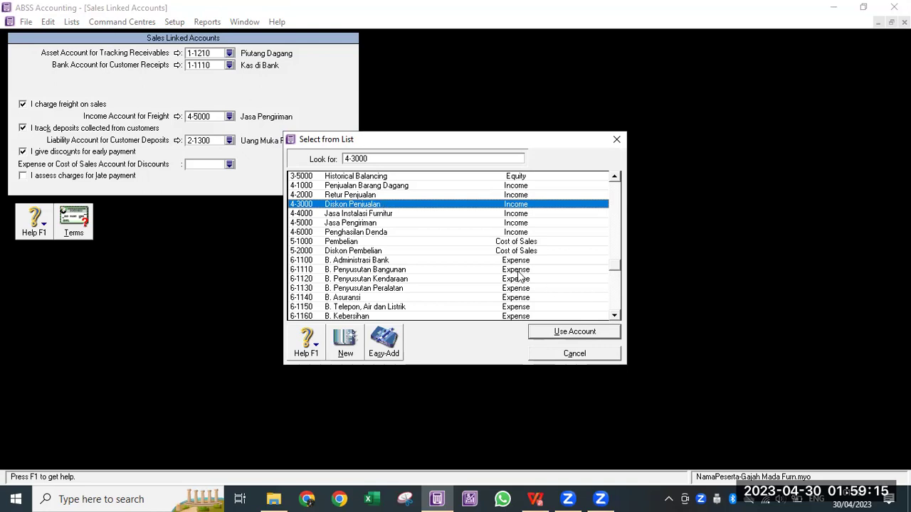
pyautogui.click(588, 335)
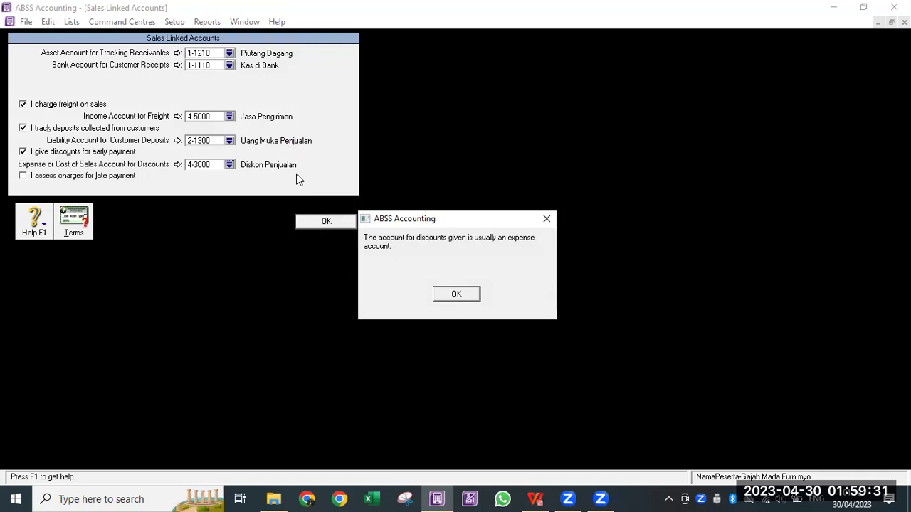
# - Switch to the case PDF in WPS Office to check the Diskon Penjualan balance, return to ABSS Accounting and dismiss the discount account notice
pyautogui.click(536, 499)
pyautogui.scroll(10, 533, 298)
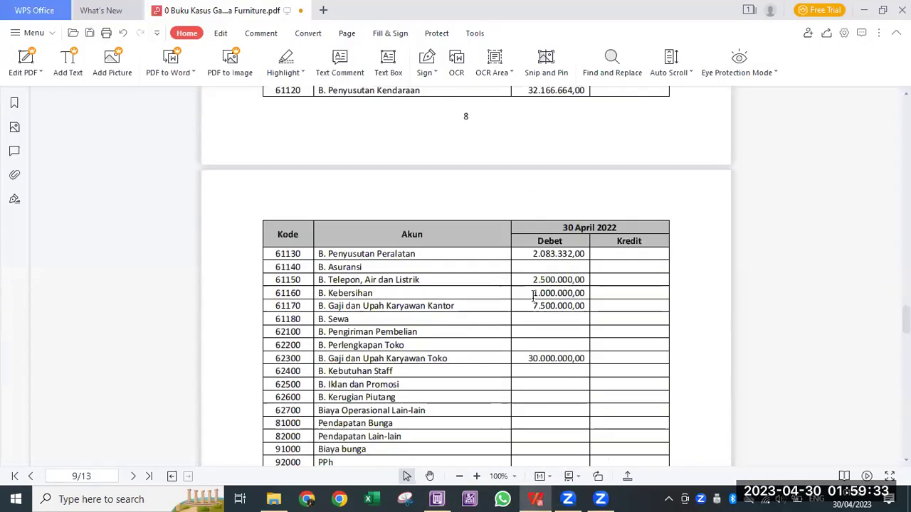
pyautogui.scroll(1, 532, 297)
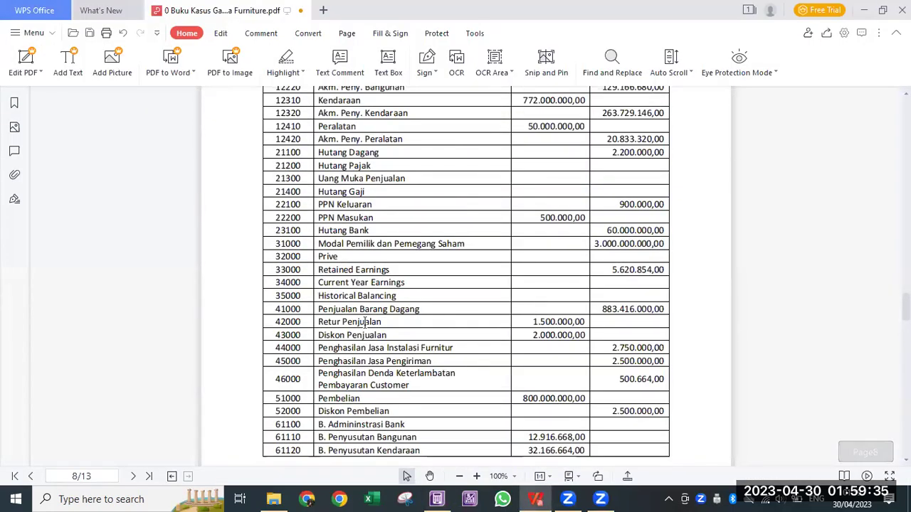
pyautogui.moveTo(277, 335); pyautogui.dragTo(597, 331)
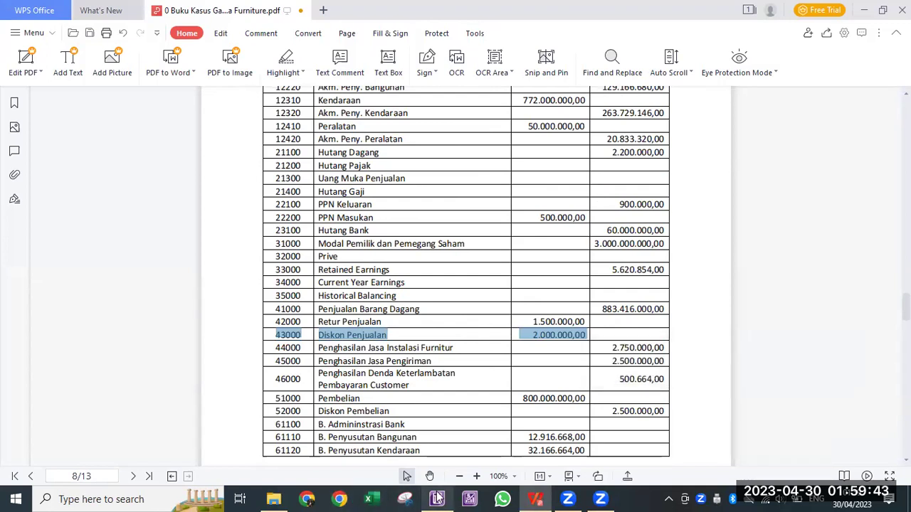
pyautogui.moveTo(437, 499)
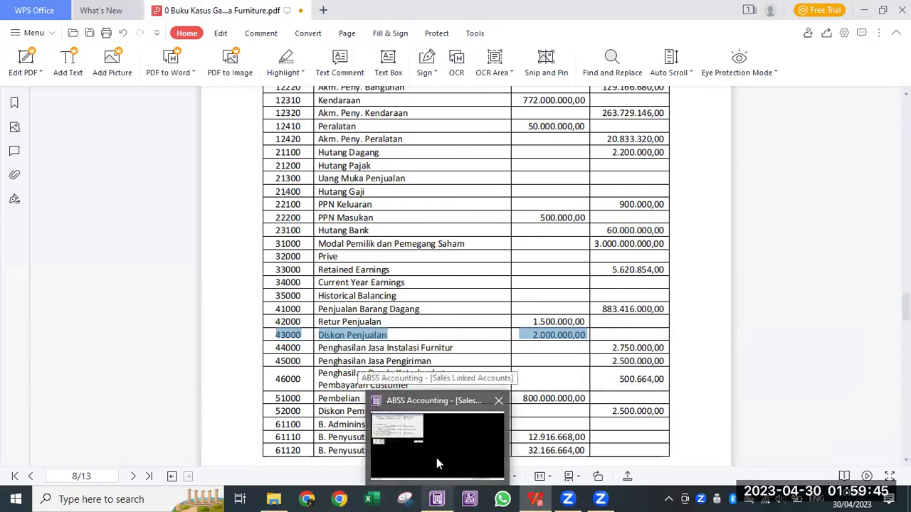
pyautogui.click(437, 460)
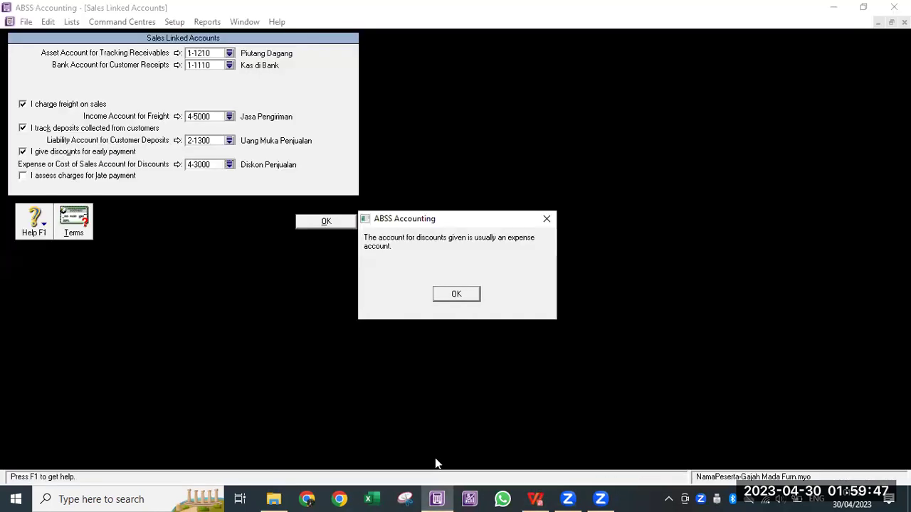
pyautogui.click(458, 293)
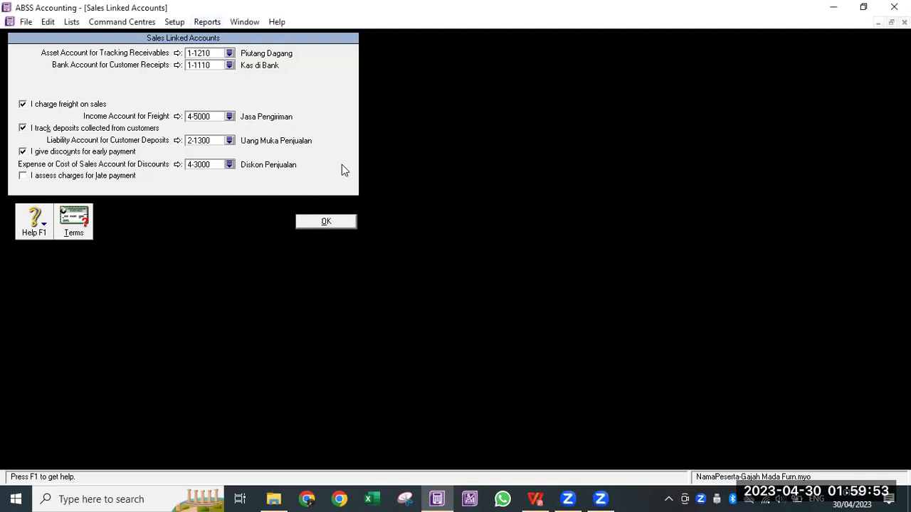
# - Enable charges for late payment on sales and link the late charges income to 4-6000 Penghasilan Denda
pyautogui.click(23, 176)
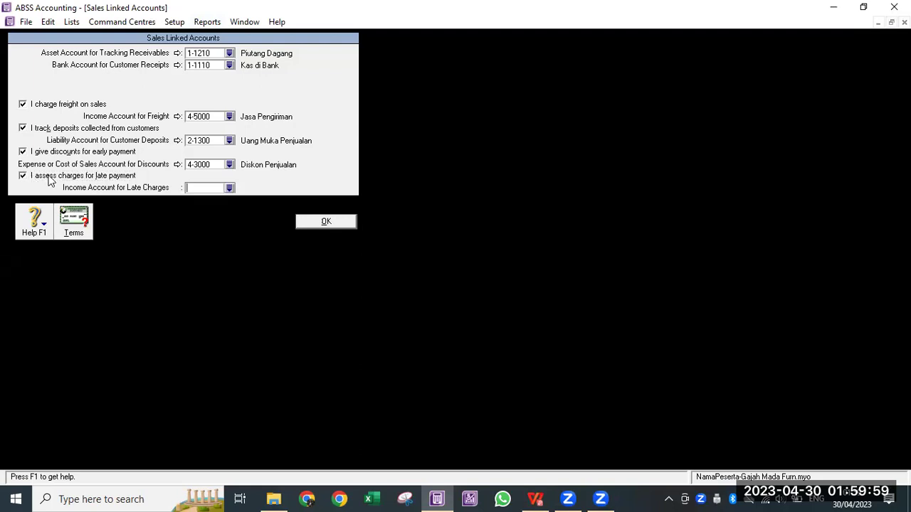
pyautogui.click(229, 188)
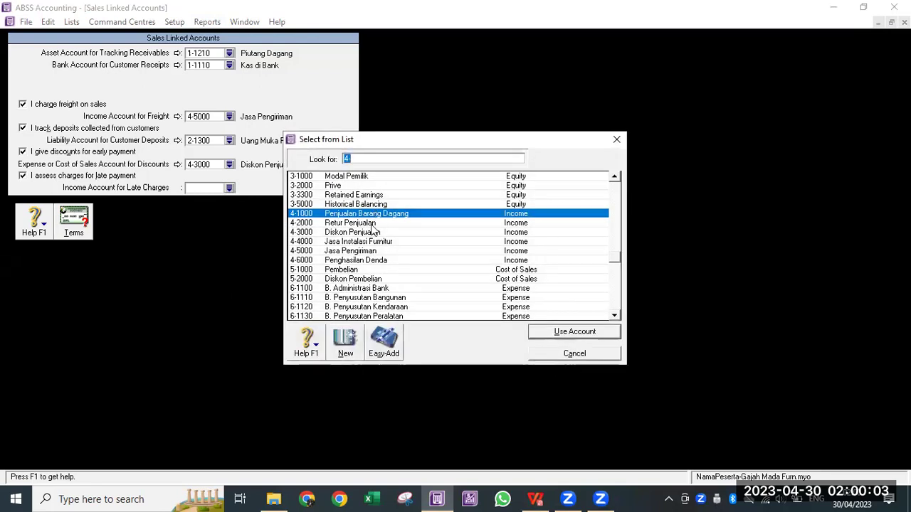
pyautogui.click(384, 261)
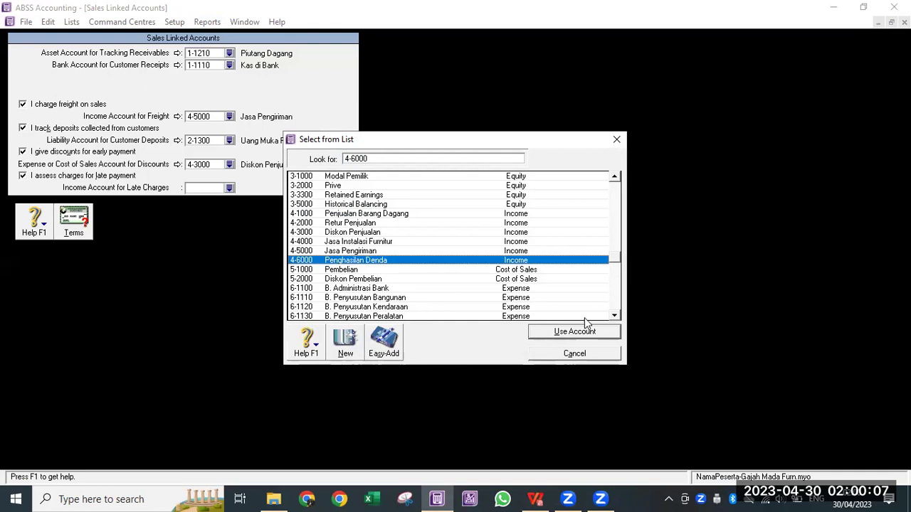
pyautogui.click(589, 332)
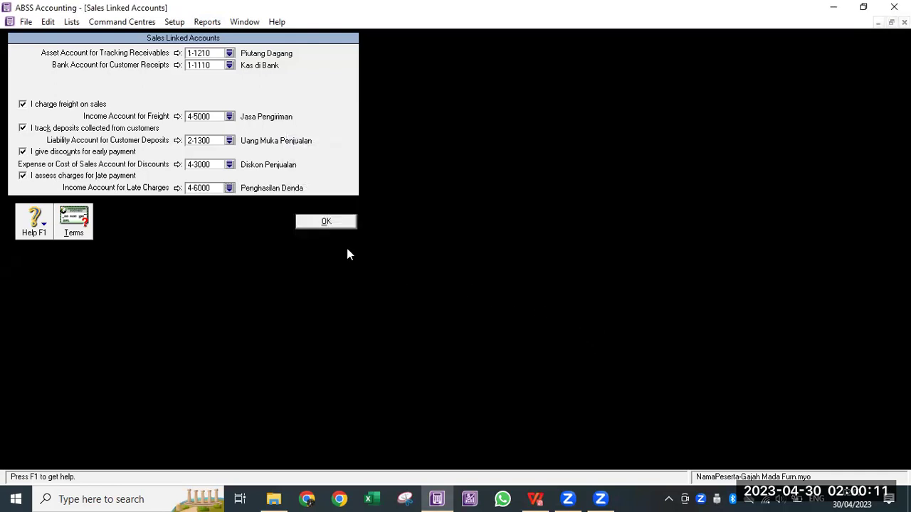
# - Review the default customer credit terms and credit limit, accept them, and confirm the sales linked accounts
pyautogui.click(73, 221)
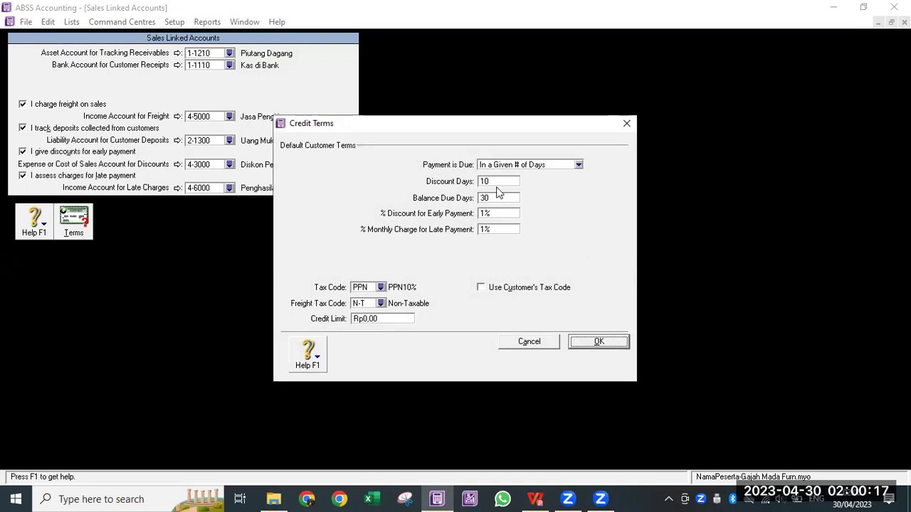
pyautogui.click(380, 321)
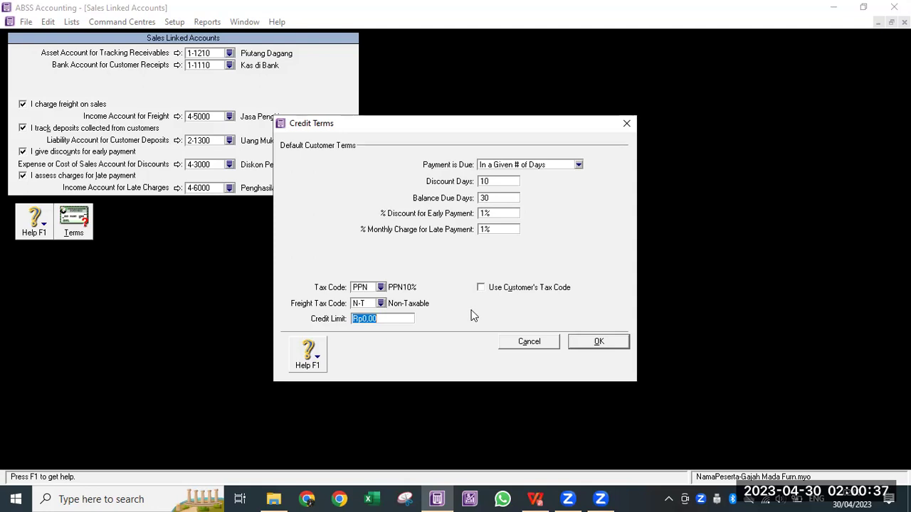
pyautogui.click(599, 343)
pyautogui.click(334, 228)
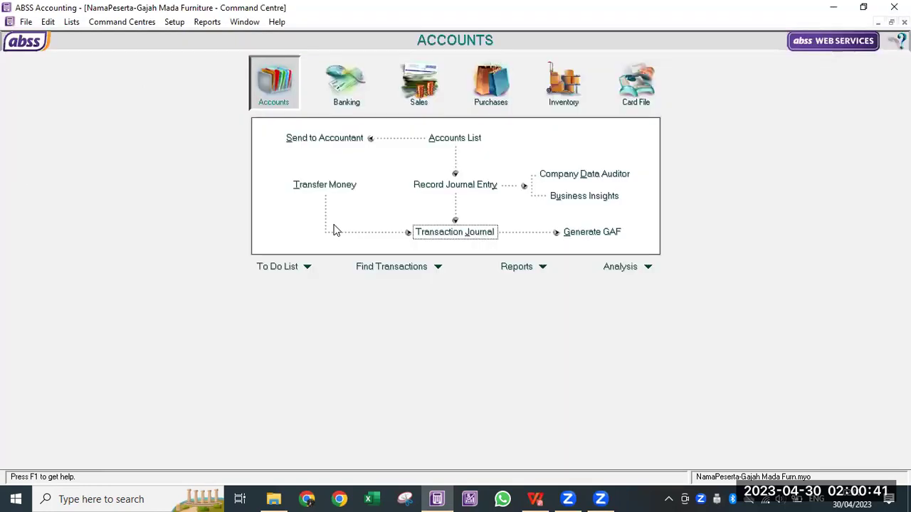
# - Open the linked accounts setup for purchases
pyautogui.click(176, 22)
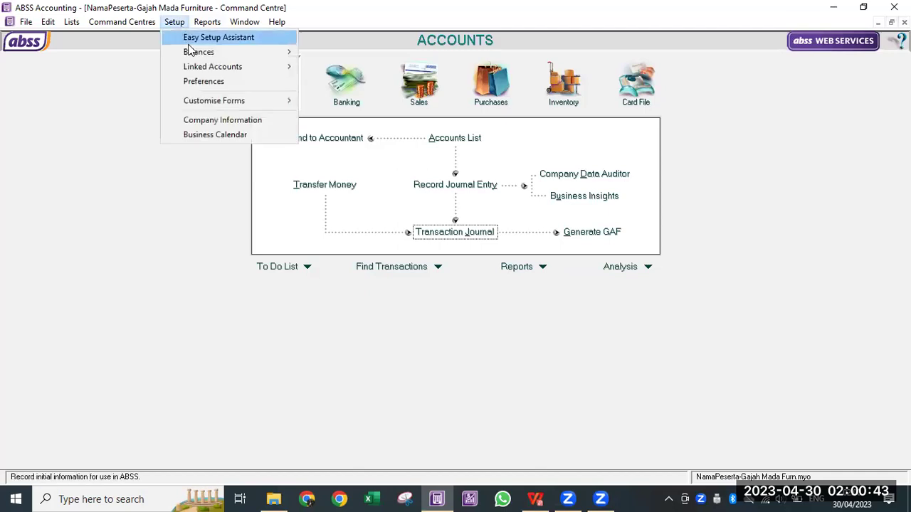
pyautogui.moveTo(206, 66)
pyautogui.click(351, 96)
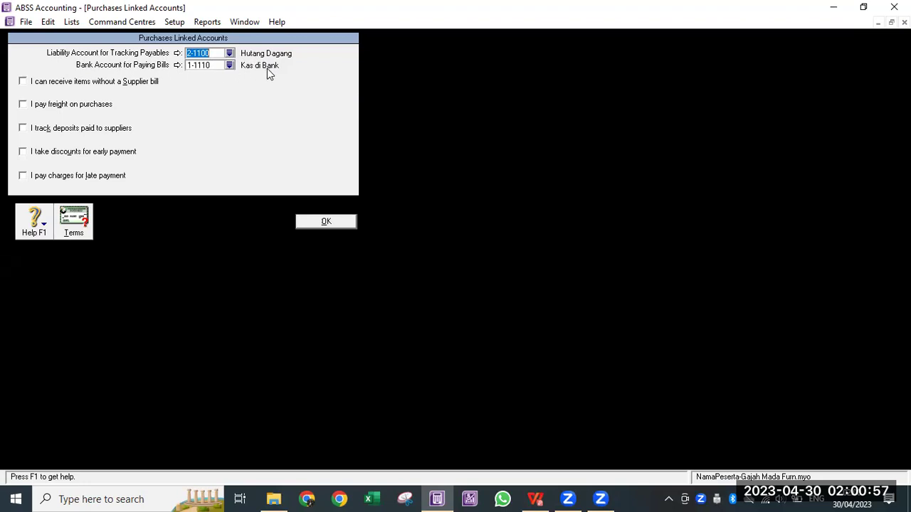
pyautogui.click(53, 84)
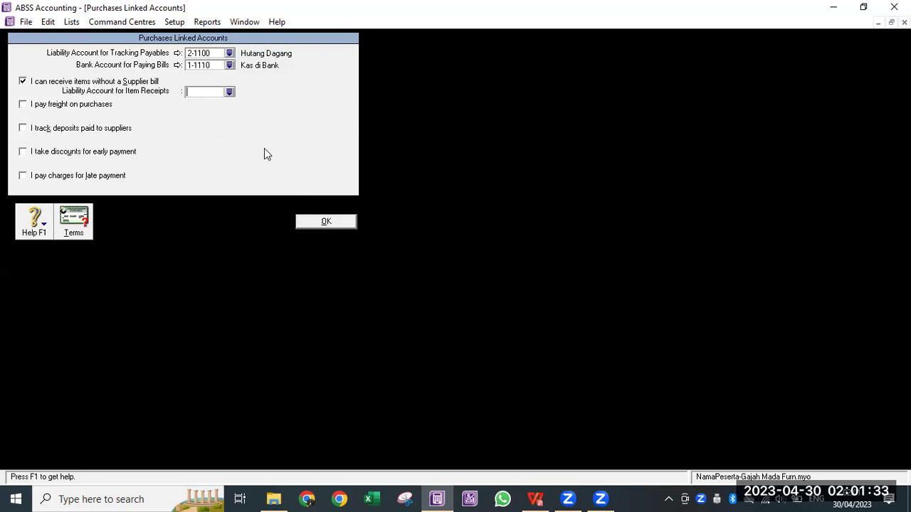
pyautogui.click(229, 92)
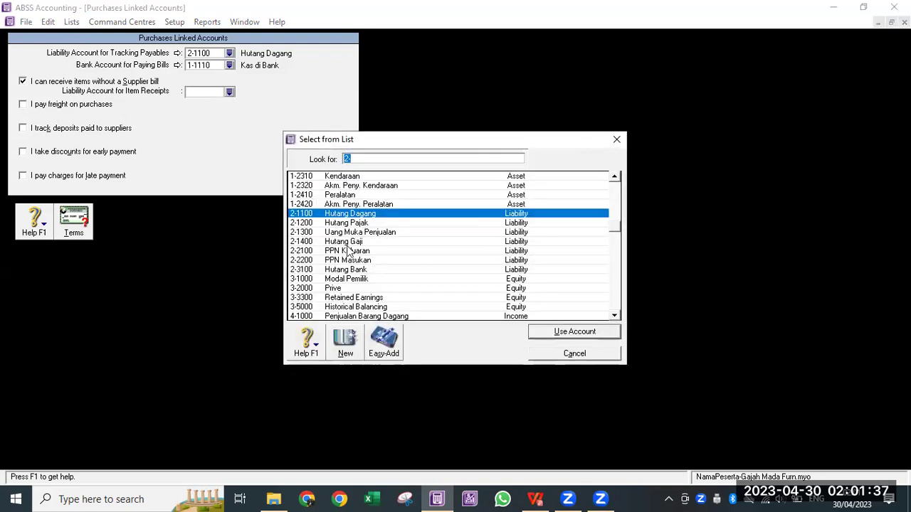
pyautogui.click(555, 356)
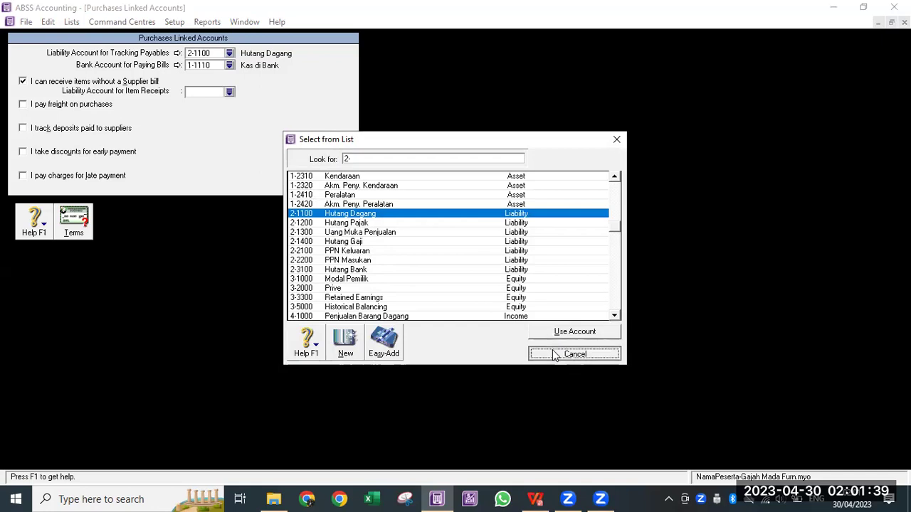
pyautogui.click(22, 82)
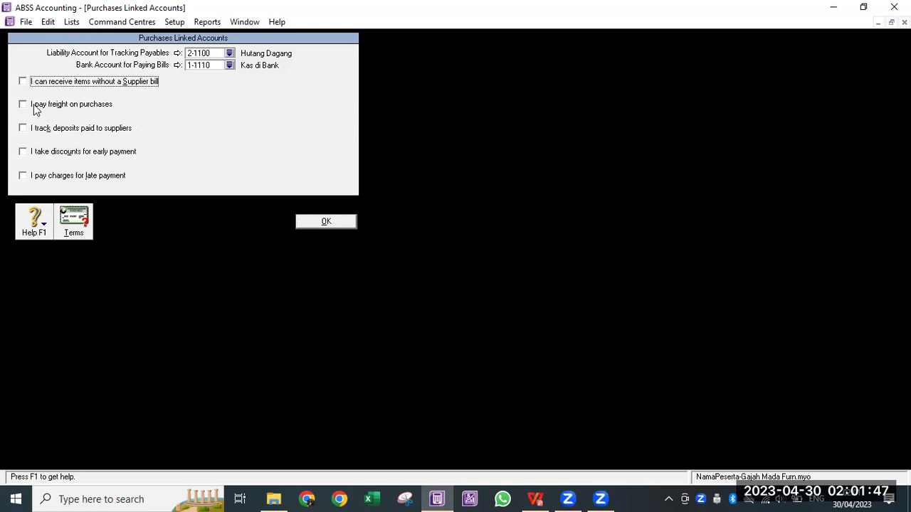
# - Enable freight on purchases and link the freight expense account to 6-2100 B. Pengiriman Pembelian
pyautogui.click(34, 104)
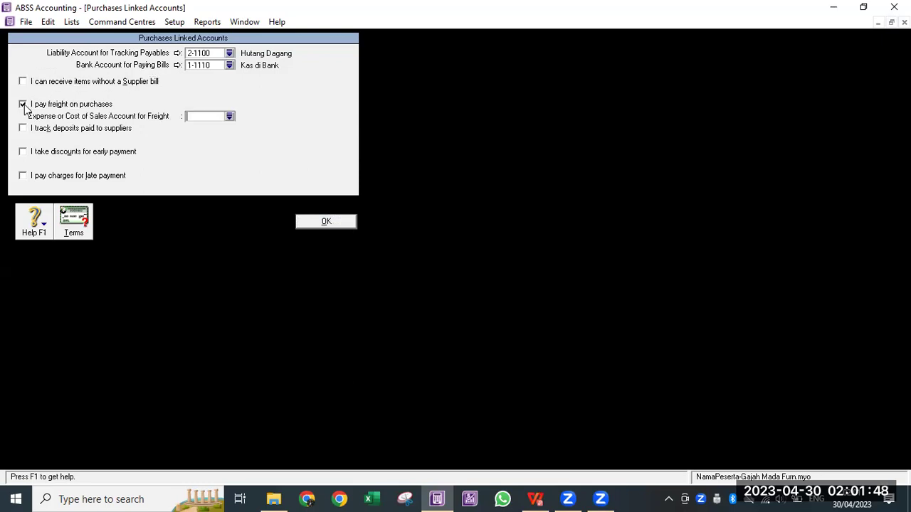
pyautogui.click(229, 116)
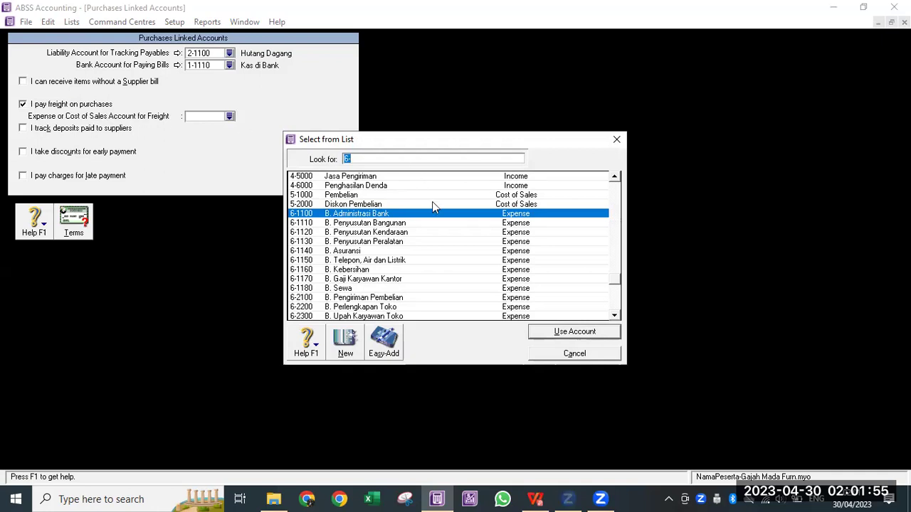
pyautogui.scroll(2, 344, 214)
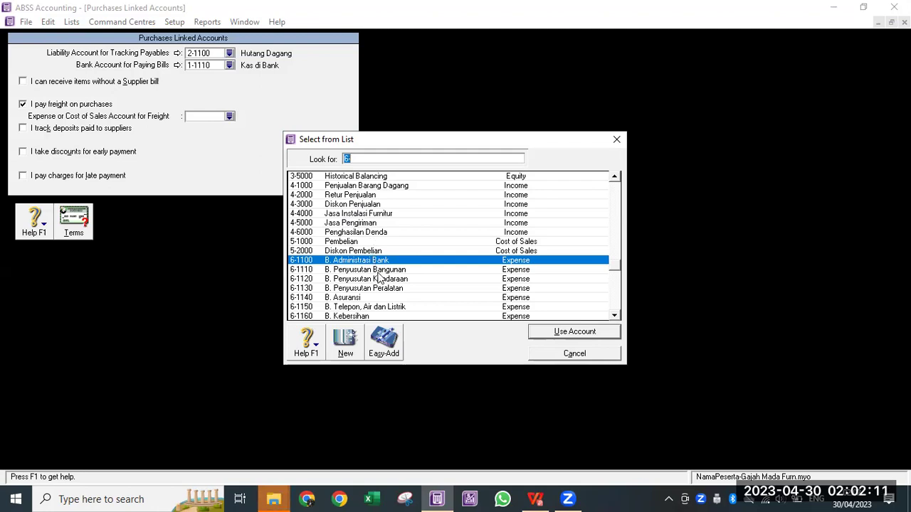
pyautogui.scroll(-2, 381, 299)
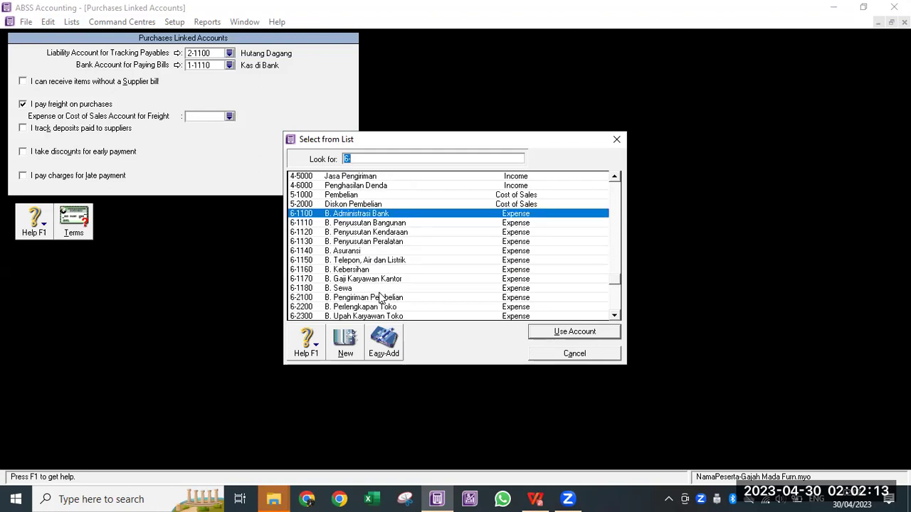
pyautogui.click(381, 299)
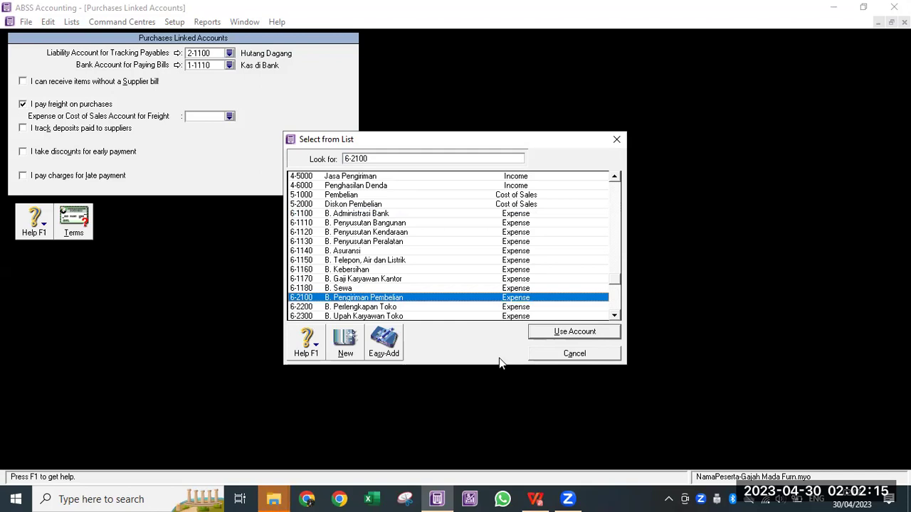
pyautogui.click(546, 332)
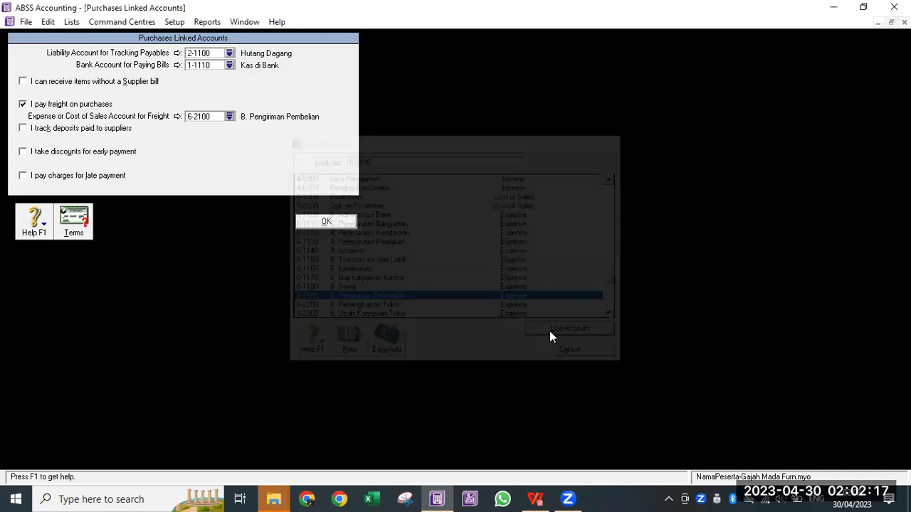
# - Enable tracking of deposits paid to suppliers and link the supplier deposits account to 1-1430 Uang Muka Pembelian
pyautogui.click(44, 129)
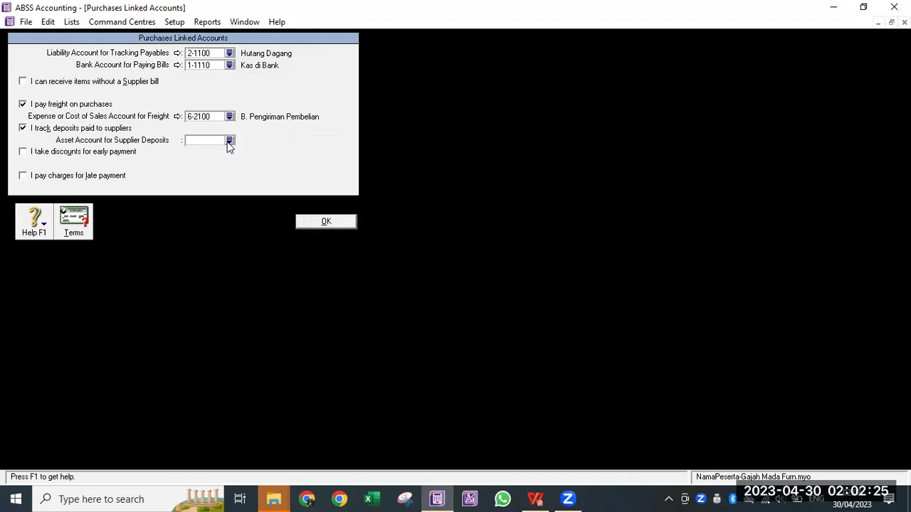
pyautogui.click(229, 142)
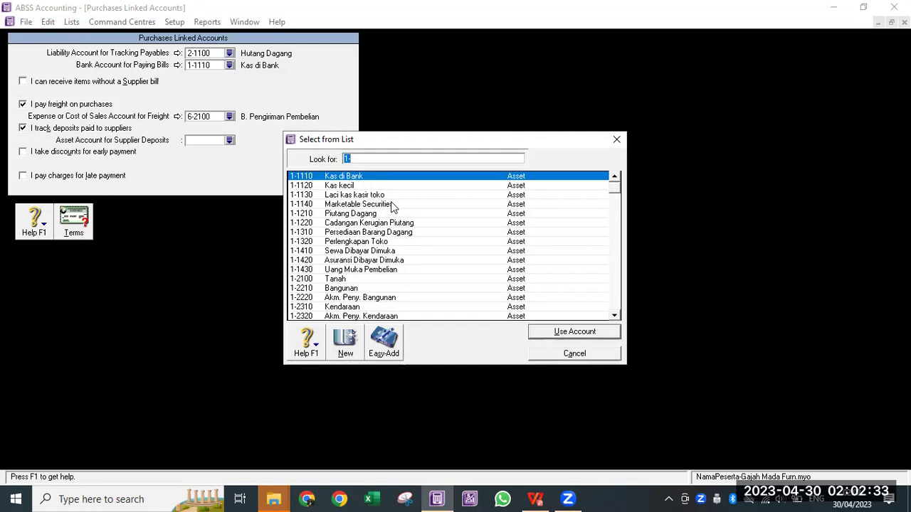
pyautogui.click(361, 269)
pyautogui.click(567, 333)
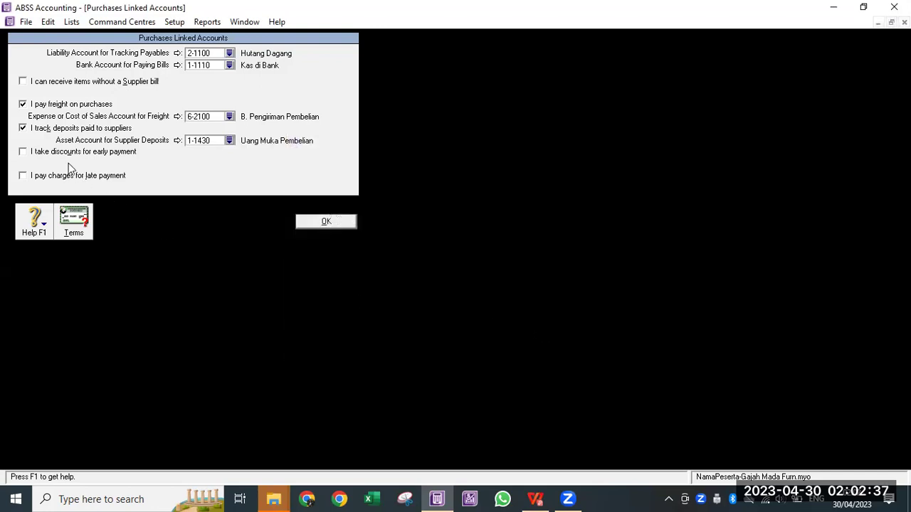
# - Enable discounts for early payment on purchases and link the discounts account to 5-2000 Diskon Pembelian
pyautogui.click(39, 156)
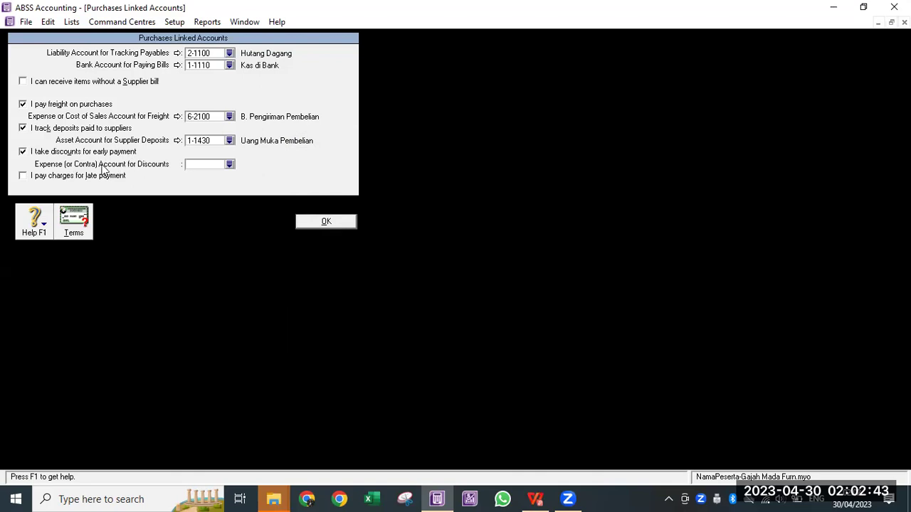
pyautogui.click(229, 165)
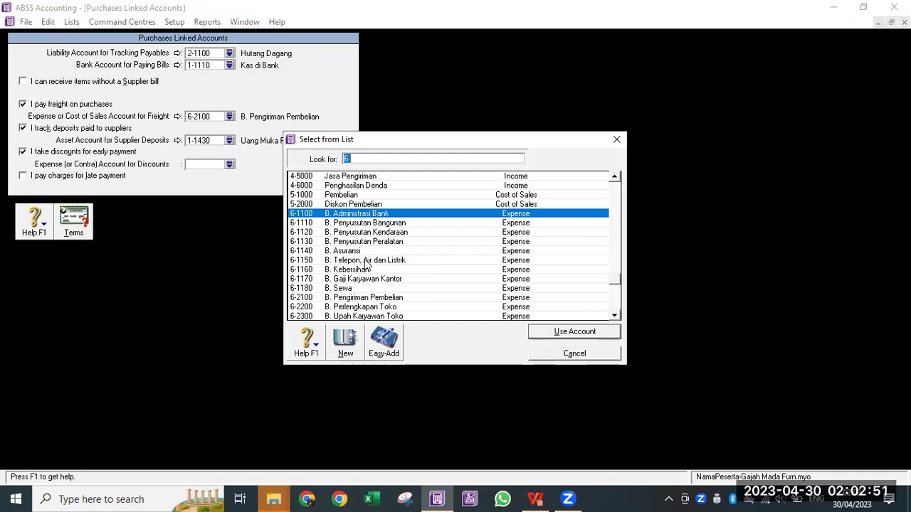
pyautogui.scroll(2, 365, 264)
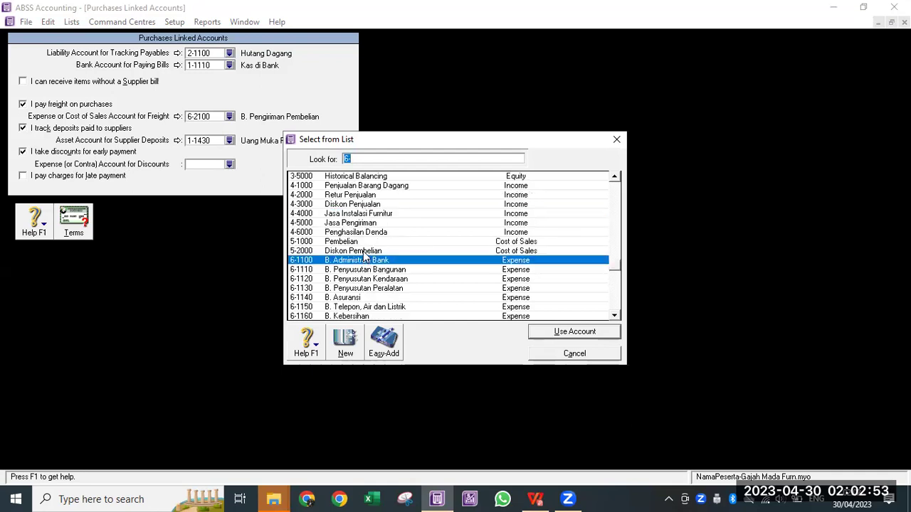
pyautogui.click(363, 253)
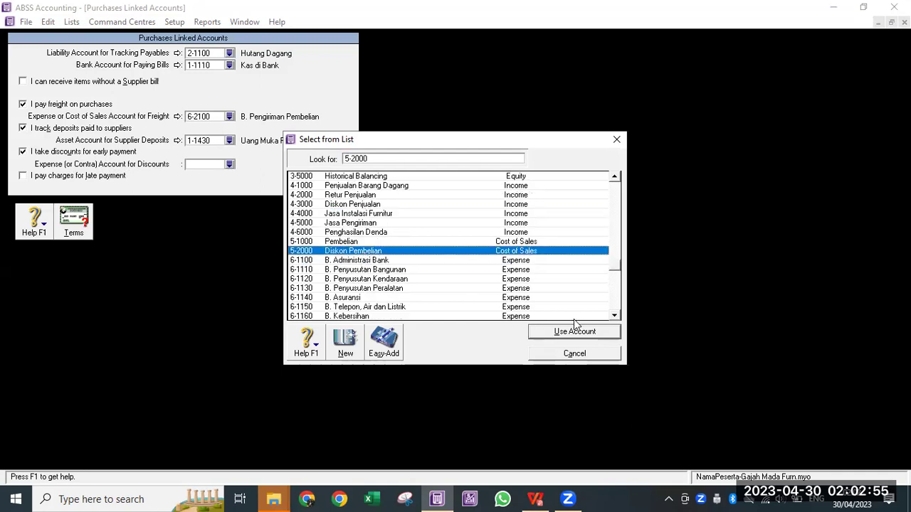
pyautogui.click(582, 338)
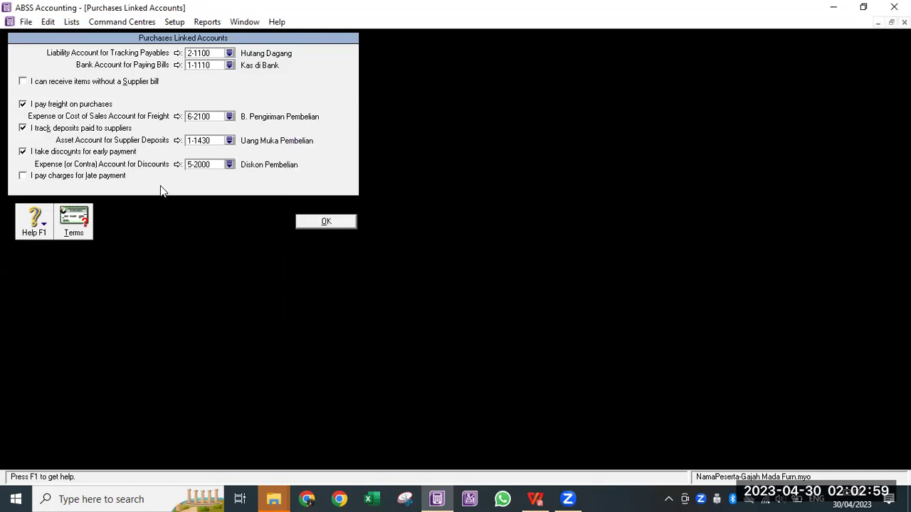
# - Enable charges for late payment on purchases and open the account selection for the late charges expense
pyautogui.click(49, 181)
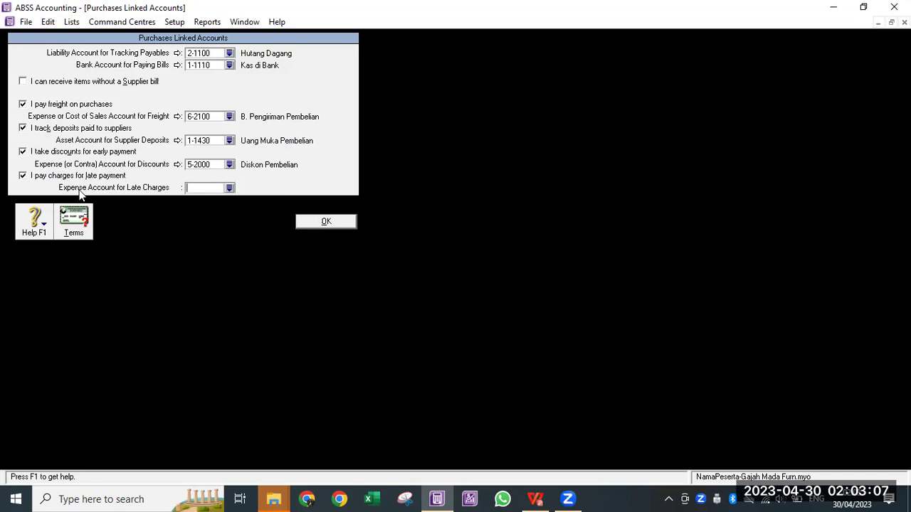
pyautogui.click(190, 192)
pyautogui.click(229, 188)
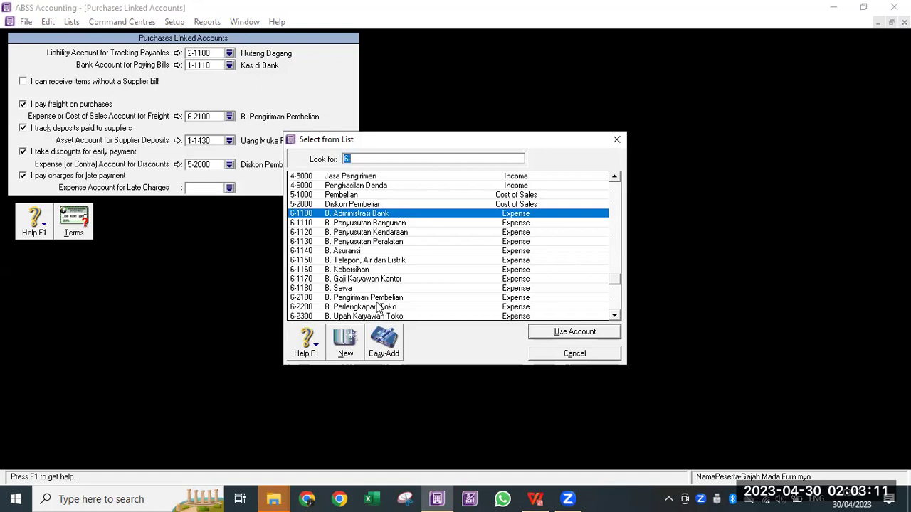
# - Look through the income, expense and other accounts for one suited to late payment charges on purchases
pyautogui.scroll(-2, 379, 308)
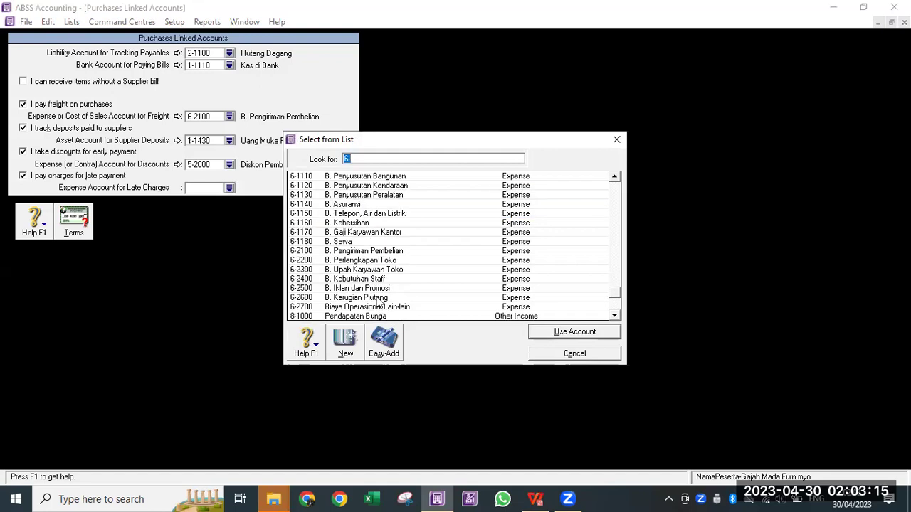
pyautogui.scroll(2, 379, 304)
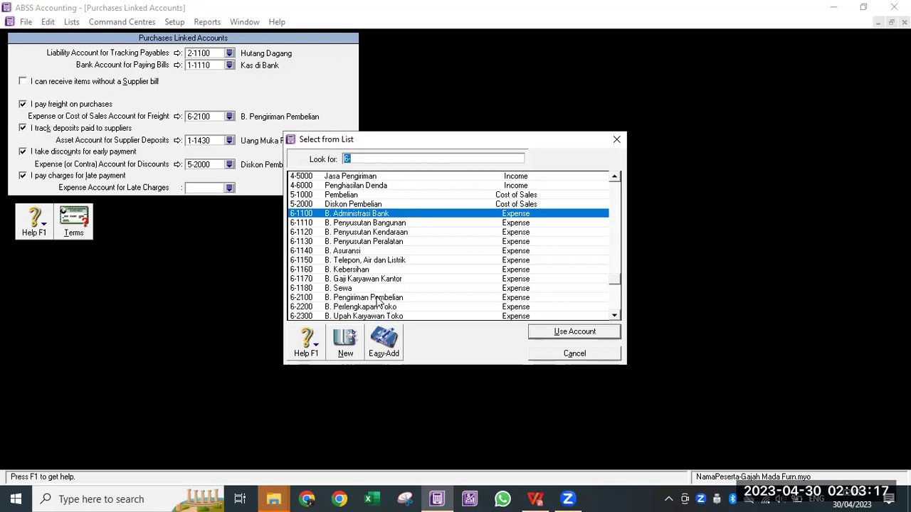
pyautogui.scroll(2, 379, 304)
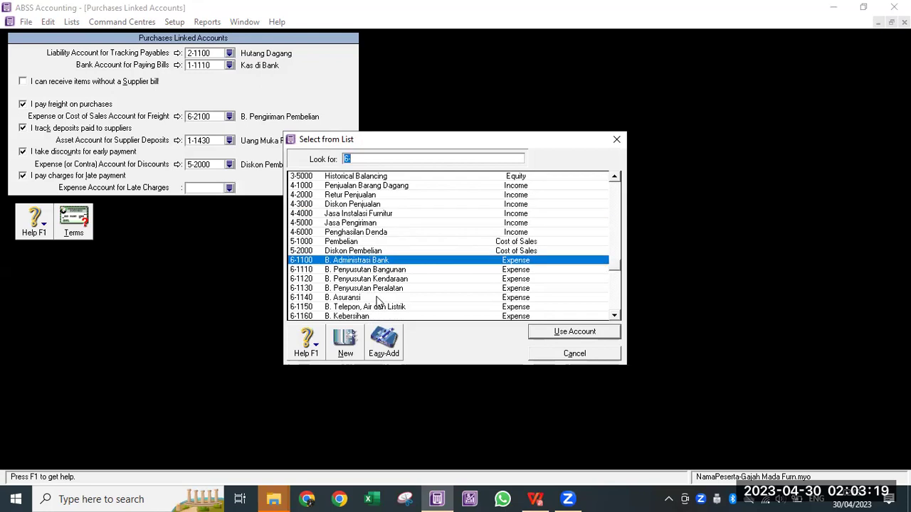
pyautogui.click(372, 234)
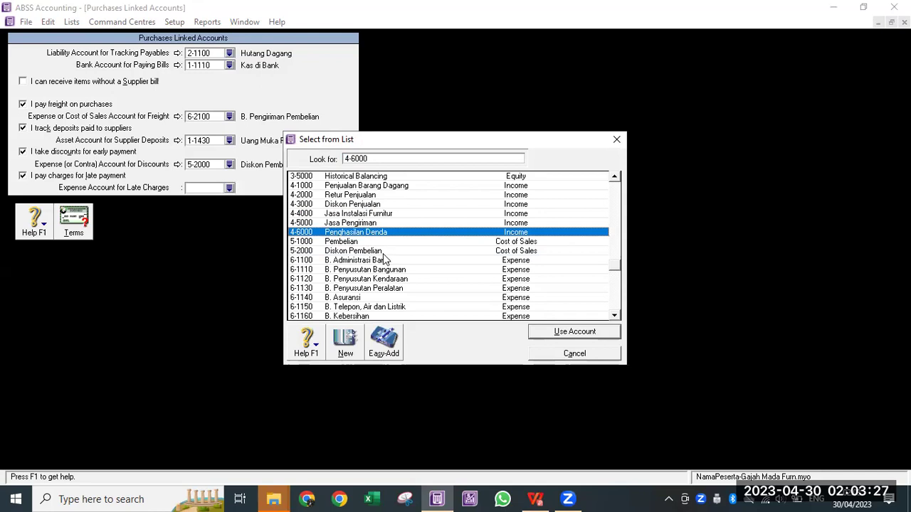
pyautogui.scroll(-2, 385, 260)
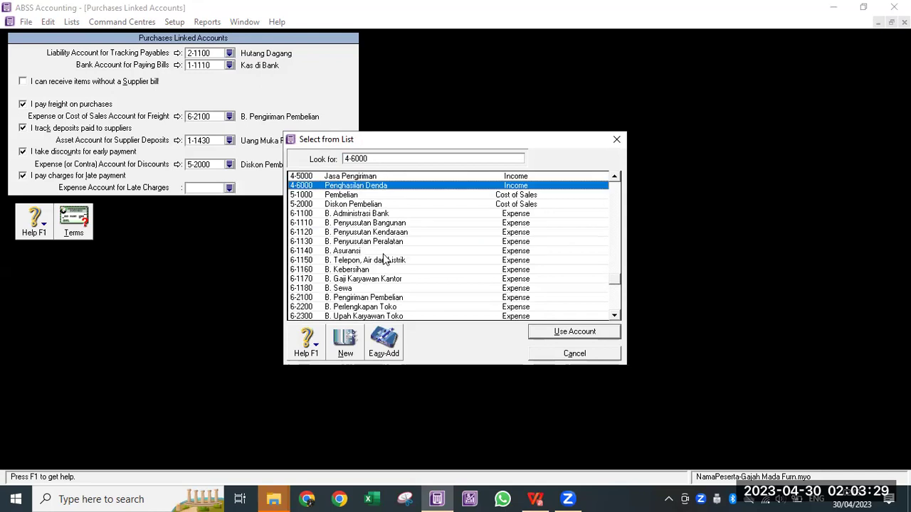
pyautogui.click(374, 215)
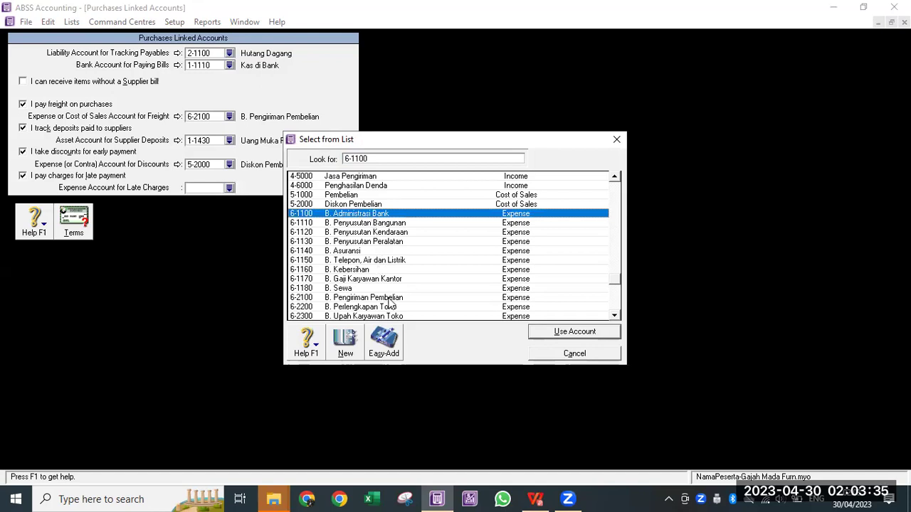
pyautogui.scroll(-2, 390, 304)
pyautogui.click(356, 253)
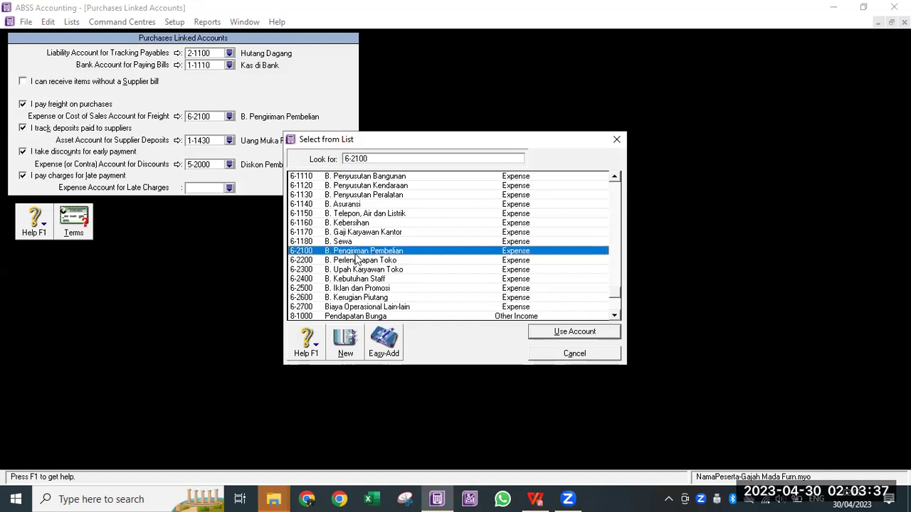
pyautogui.click(361, 270)
pyautogui.click(366, 289)
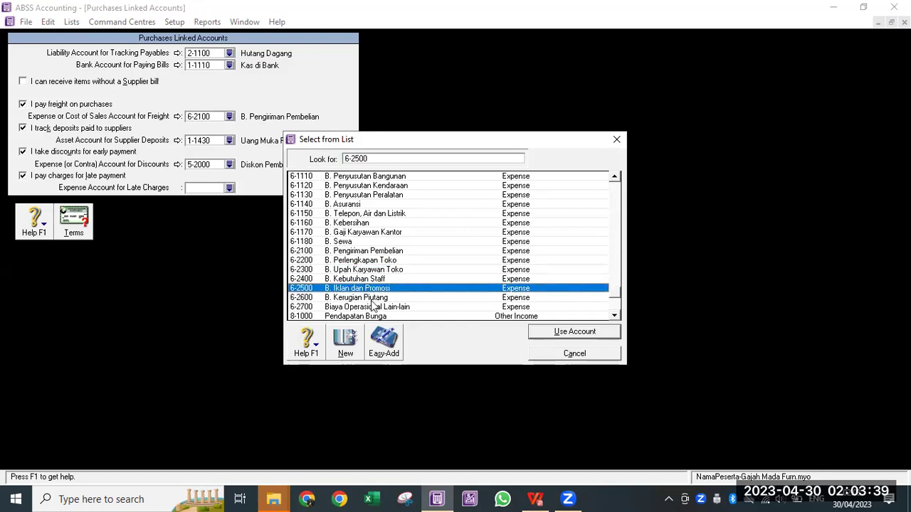
pyautogui.click(371, 298)
pyautogui.scroll(-2, 371, 300)
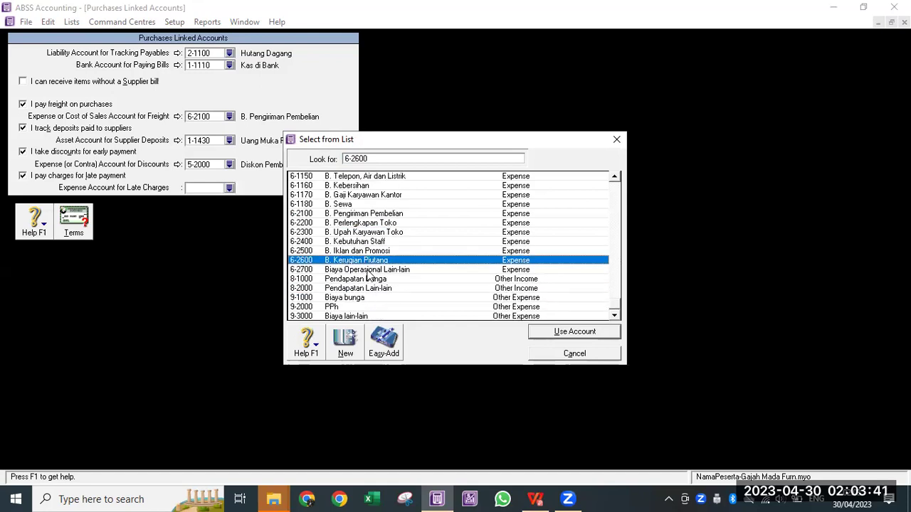
pyautogui.click(371, 271)
pyautogui.click(371, 280)
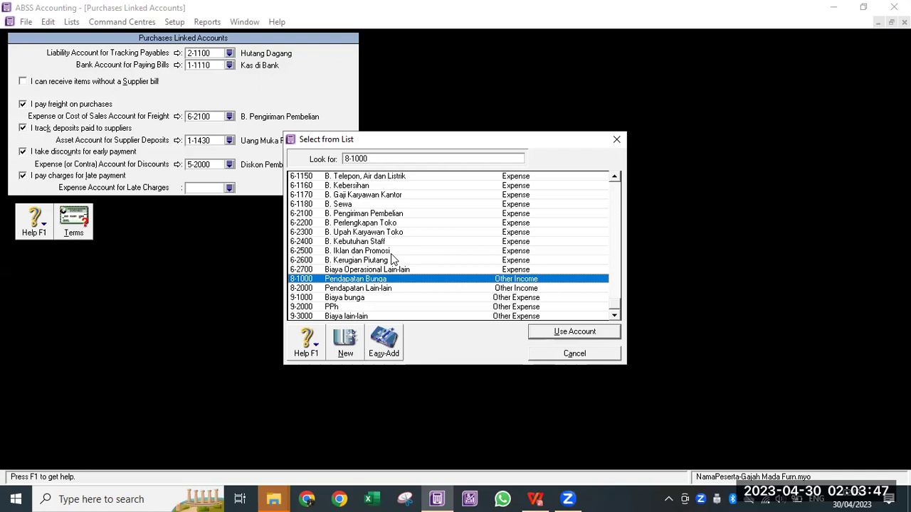
pyautogui.scroll(5, 390, 258)
pyautogui.scroll(-5, 391, 258)
# - Start a new account from the late charges selection and check the expense account codes in the Gajah Mada Furniture case PDF in WPS Office
pyautogui.click(345, 343)
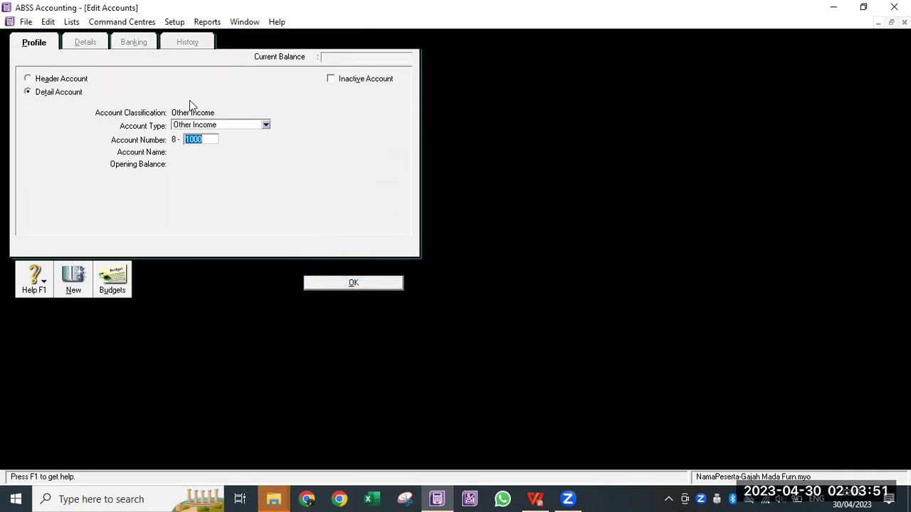
pyautogui.click(217, 127)
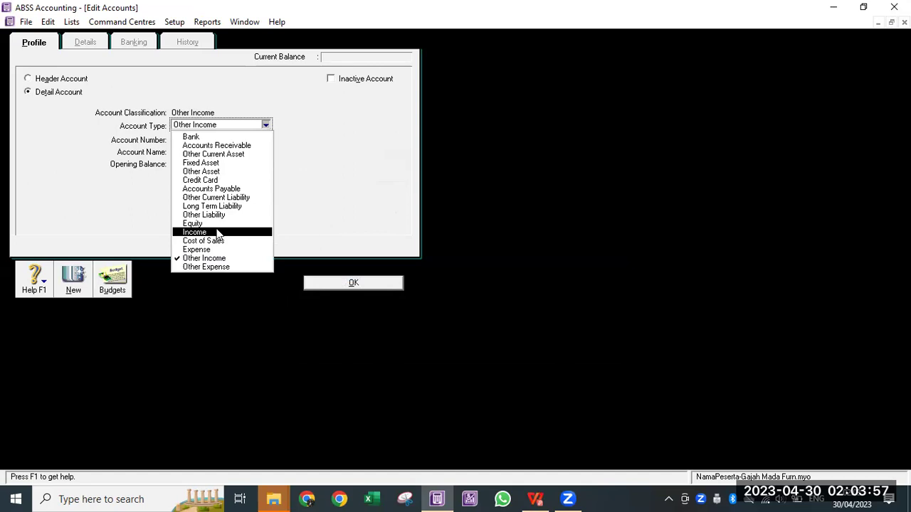
pyautogui.click(535, 499)
pyautogui.scroll(-6, 451, 309)
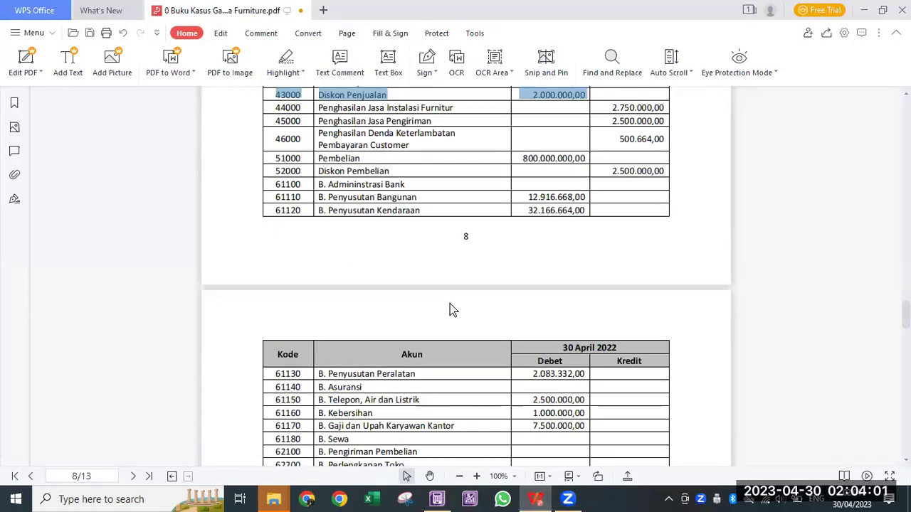
pyautogui.scroll(4, 404, 285)
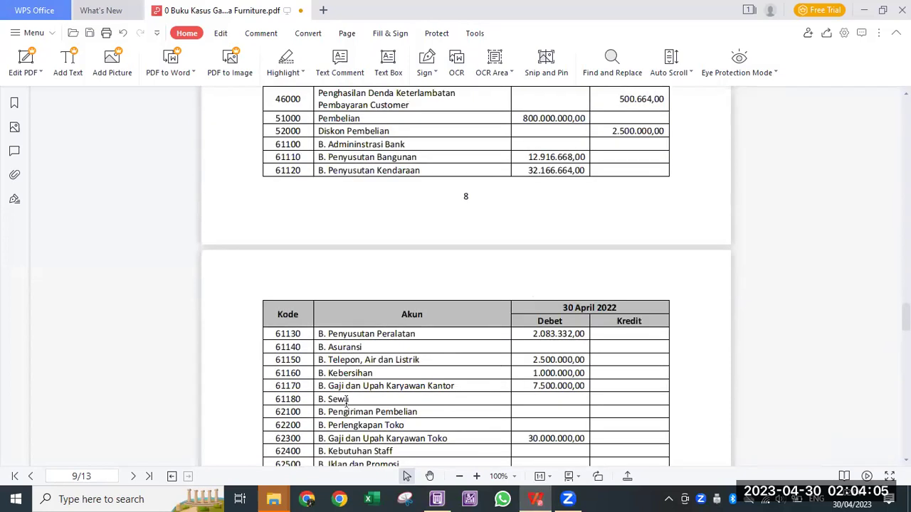
pyautogui.scroll(-1, 348, 402)
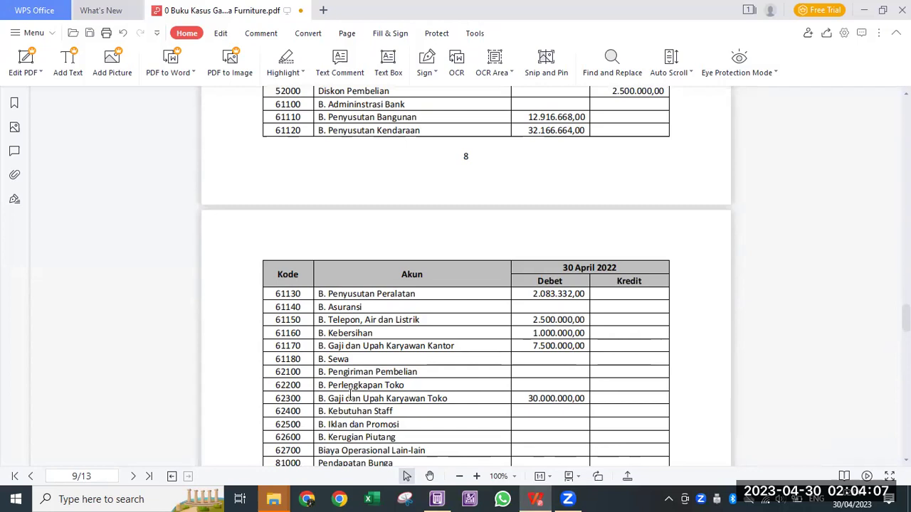
pyautogui.scroll(20, 339, 362)
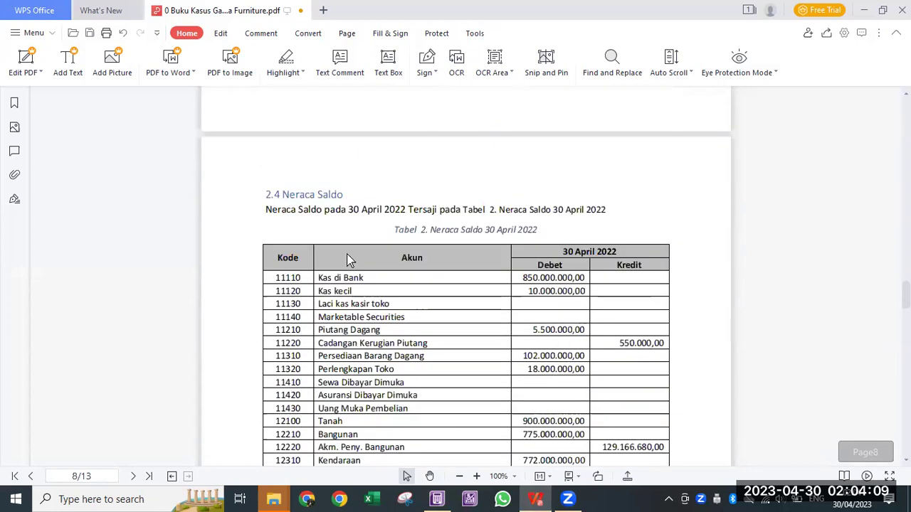
pyautogui.scroll(-2, 354, 265)
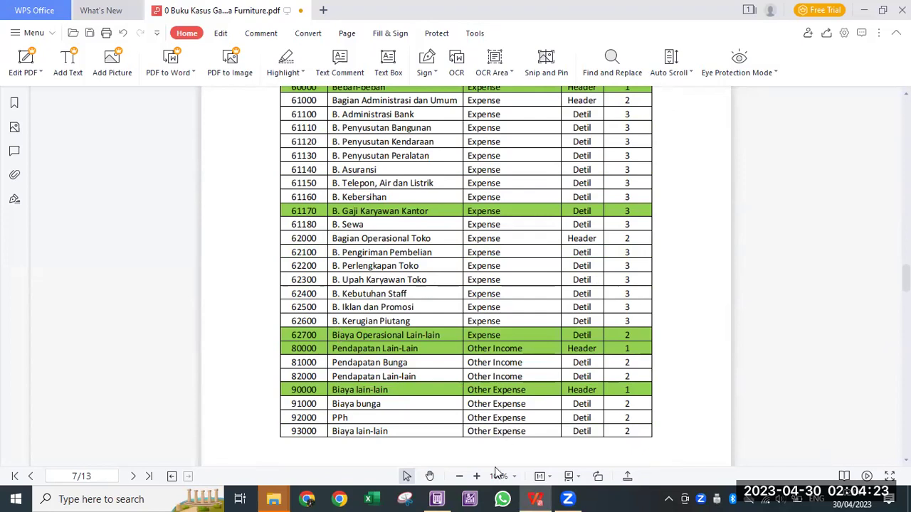
# - Return to ABSS Accounting and set the new account's type to Expense with account number 6-2800
pyautogui.click(437, 499)
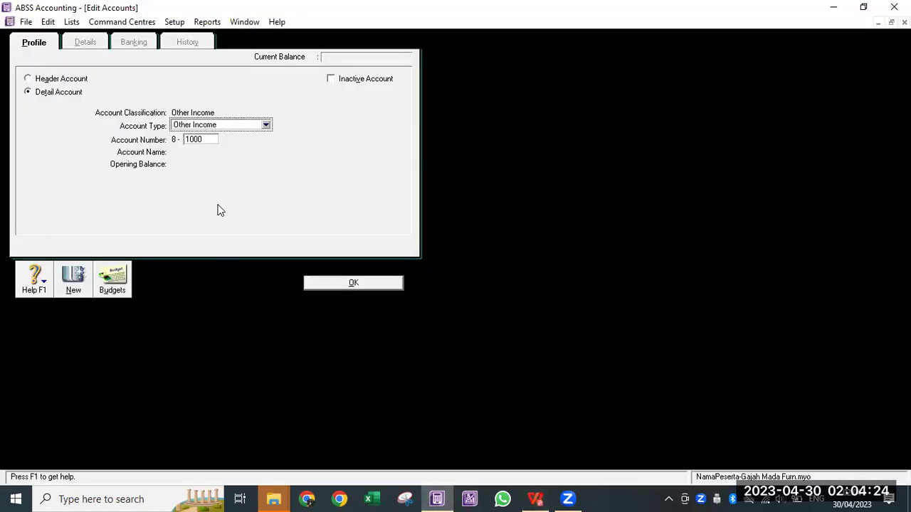
pyautogui.click(208, 125)
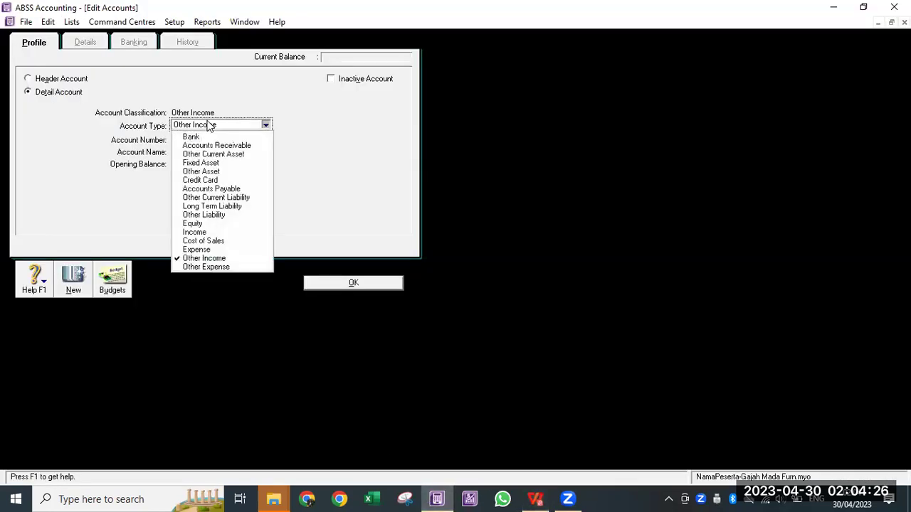
pyautogui.click(216, 250)
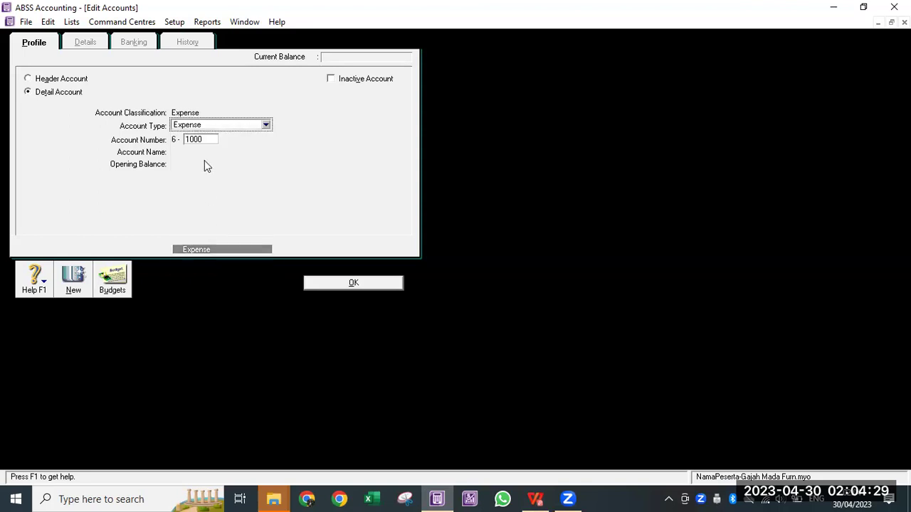
pyautogui.click(210, 138)
pyautogui.doubleClick(210, 139)
pyautogui.write('1100')
pyautogui.press('Tab')
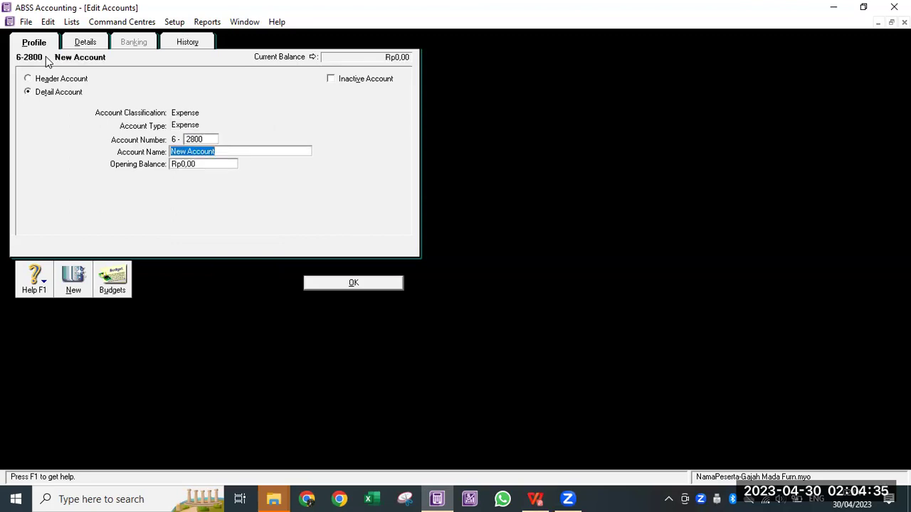
# - Name the new expense account "B. Denda Terlambat Bayar", check its tax code details and save it
pyautogui.write('b')
pyautogui.press('BackSpace')
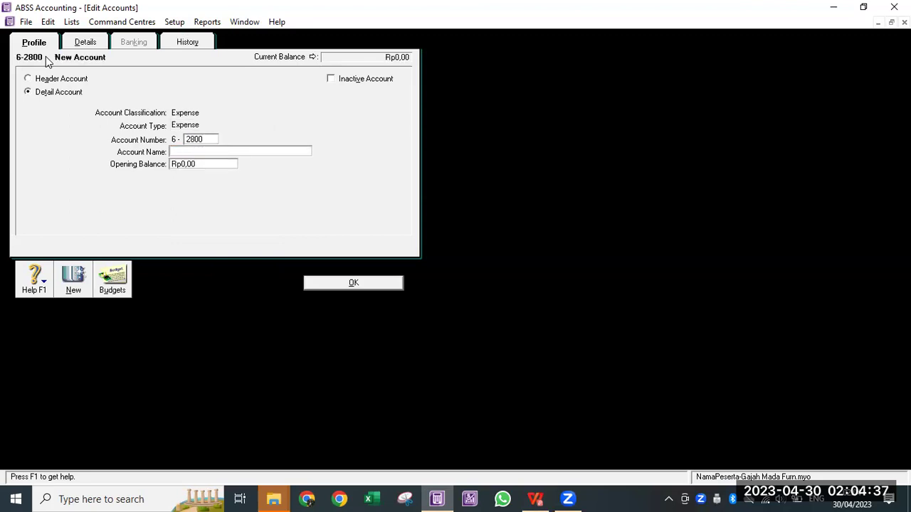
pyautogui.write('B. den')
pyautogui.press('BackSpace')
pyautogui.press('BackSpace')
pyautogui.write('Denda Terlm')
pyautogui.press('BackSpace')
pyautogui.write('ambat Bayar')
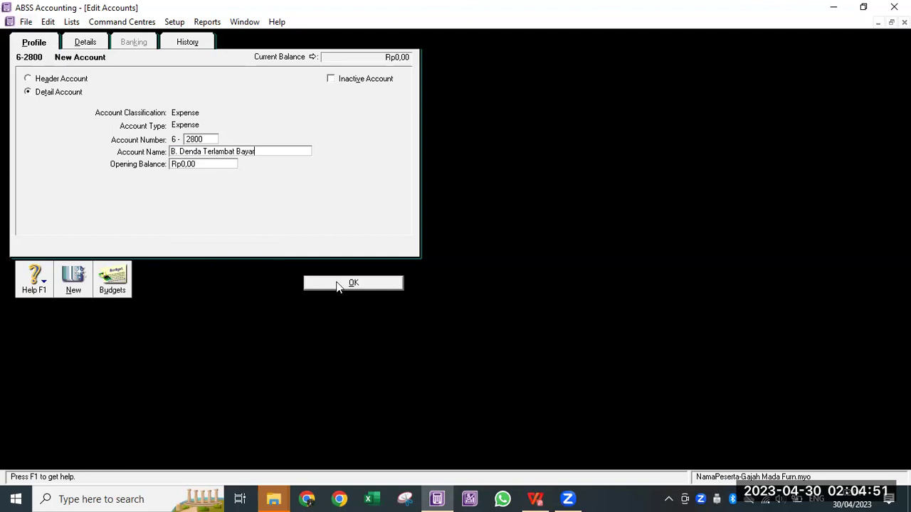
pyautogui.click(86, 44)
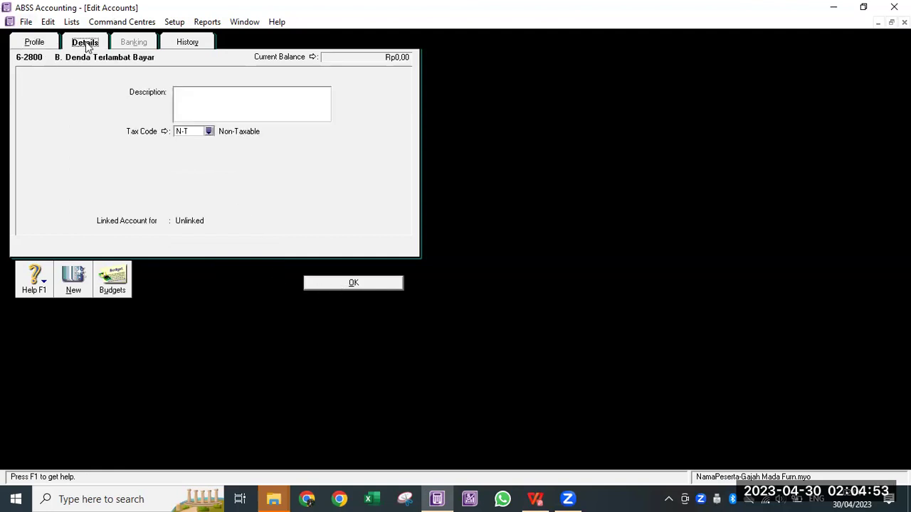
pyautogui.click(330, 285)
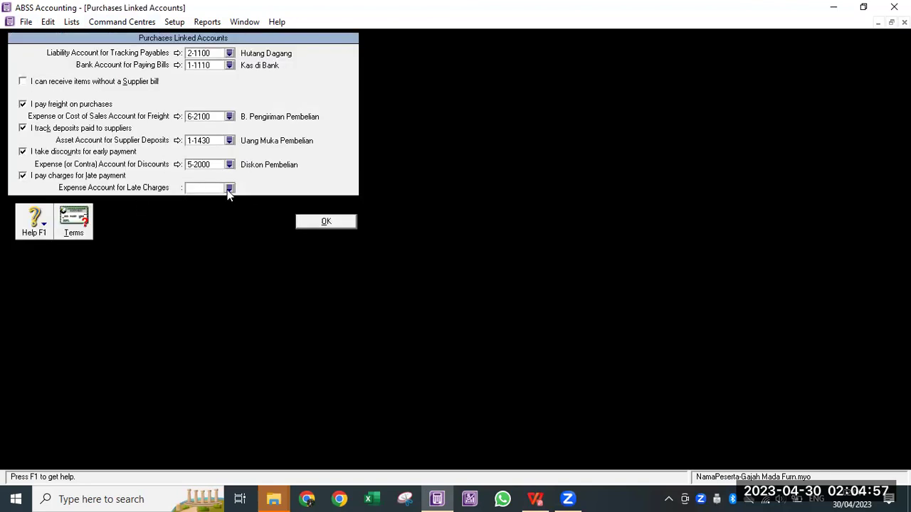
# - Link the expense account for late charges on purchases to 6-2800 B. Denda Terlambat Bayar
pyautogui.click(230, 188)
pyautogui.scroll(-2, 366, 271)
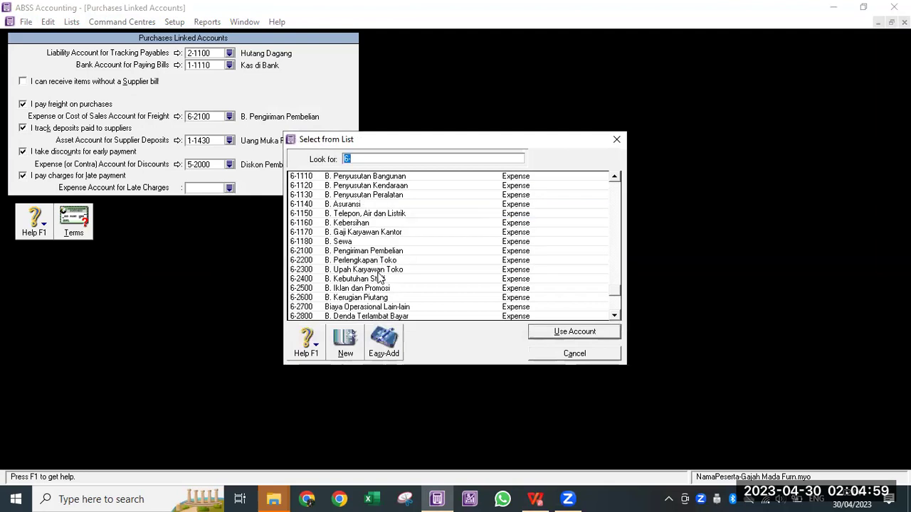
pyautogui.click(362, 318)
pyautogui.click(571, 331)
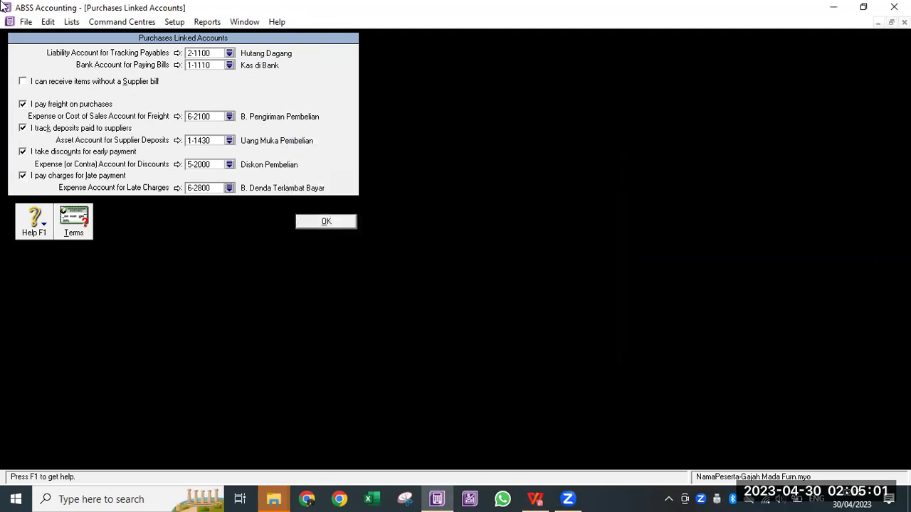
# - Review the default supplier credit terms and save the purchases linked accounts
pyautogui.click(87, 222)
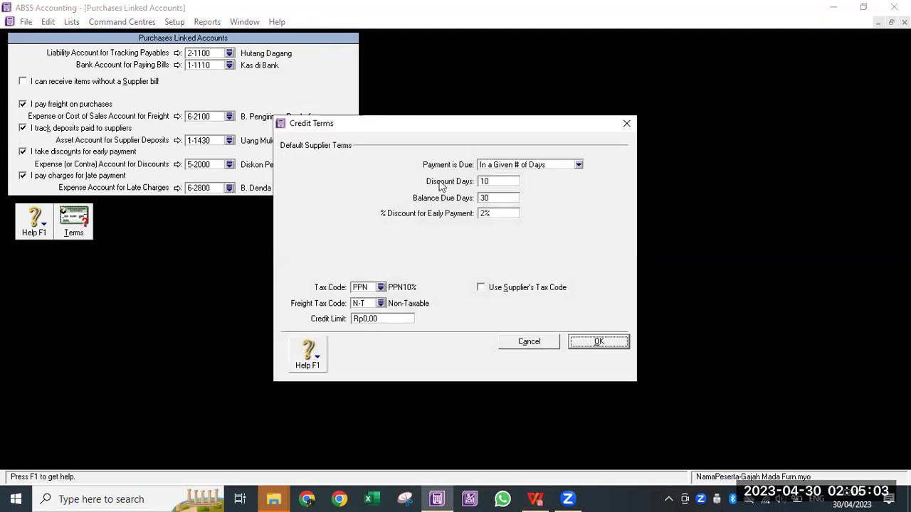
pyautogui.click(607, 343)
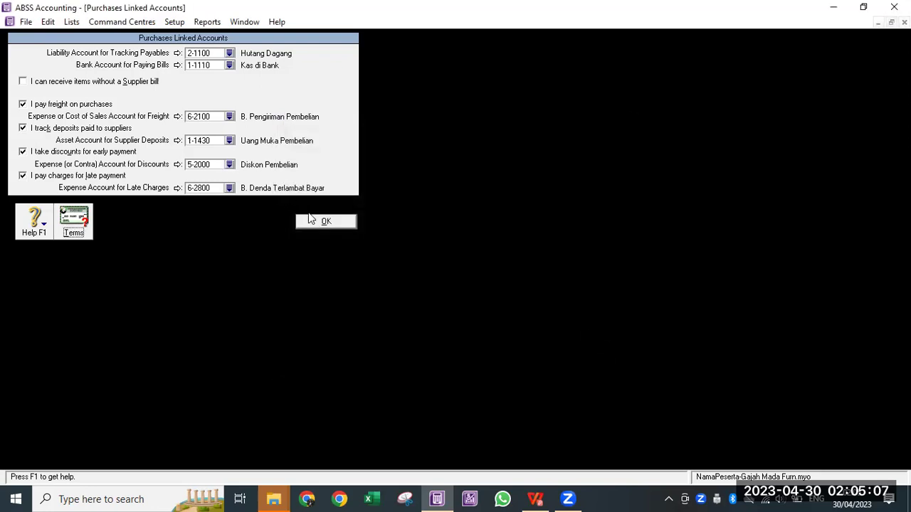
pyautogui.click(320, 222)
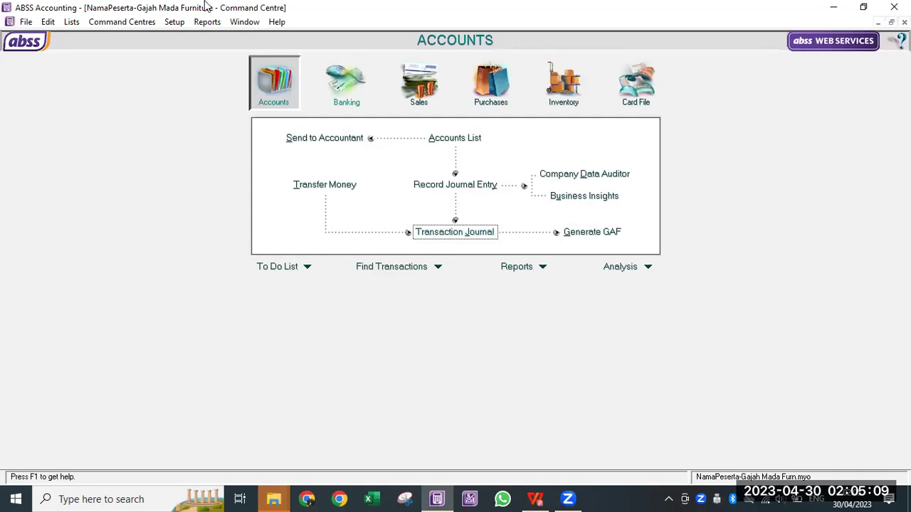
pyautogui.click(181, 24)
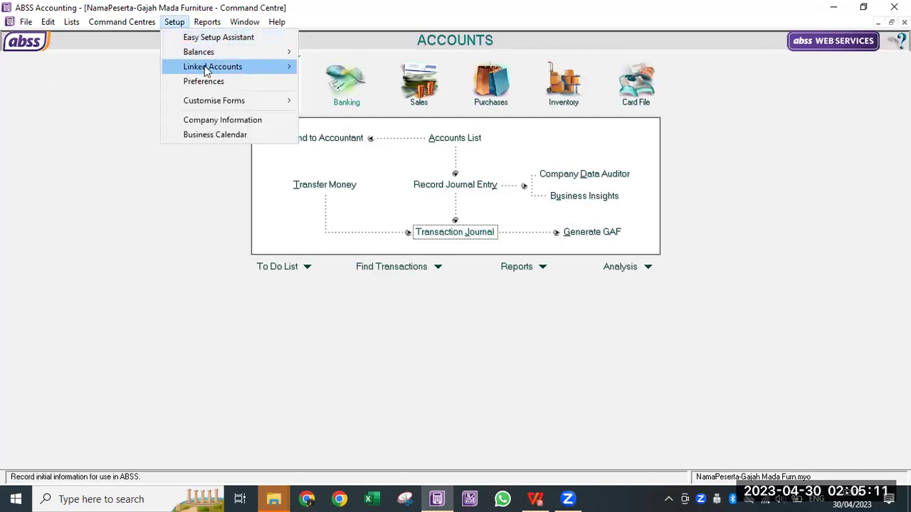
pyautogui.moveTo(207, 71)
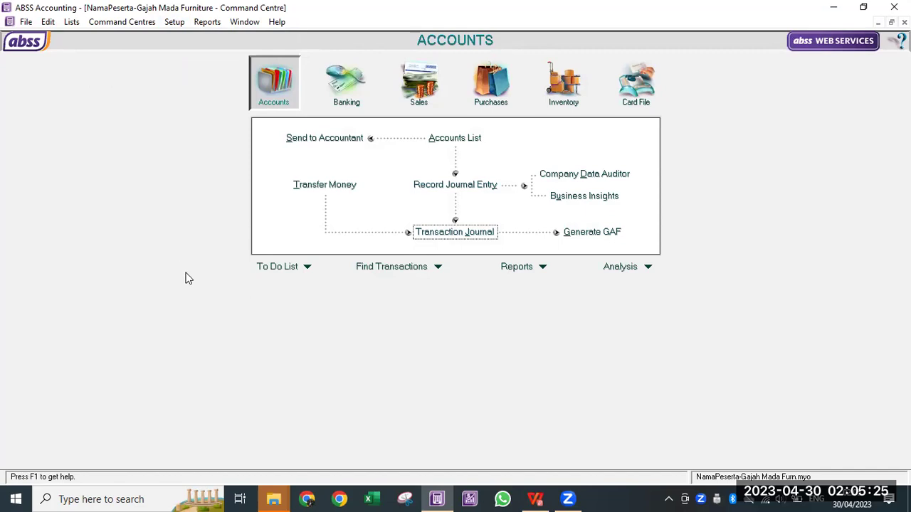
pyautogui.click(570, 498)
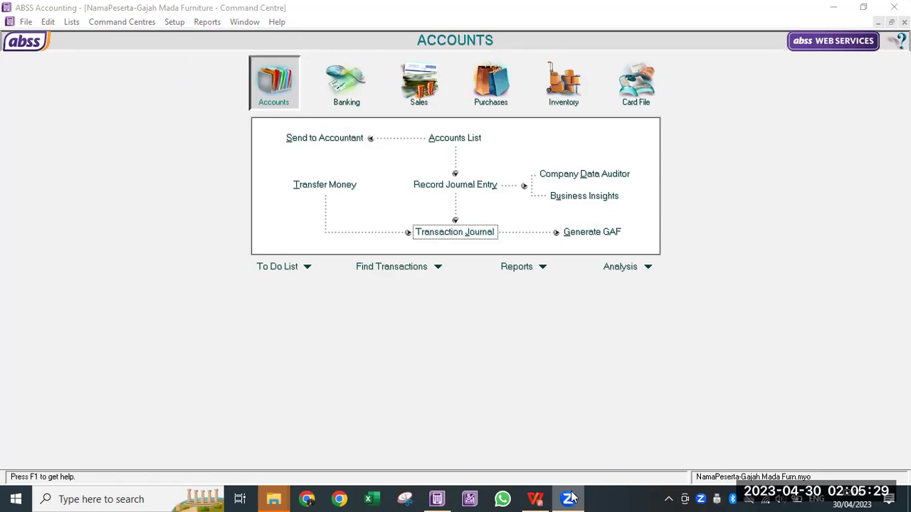
pyautogui.click(797, 117)
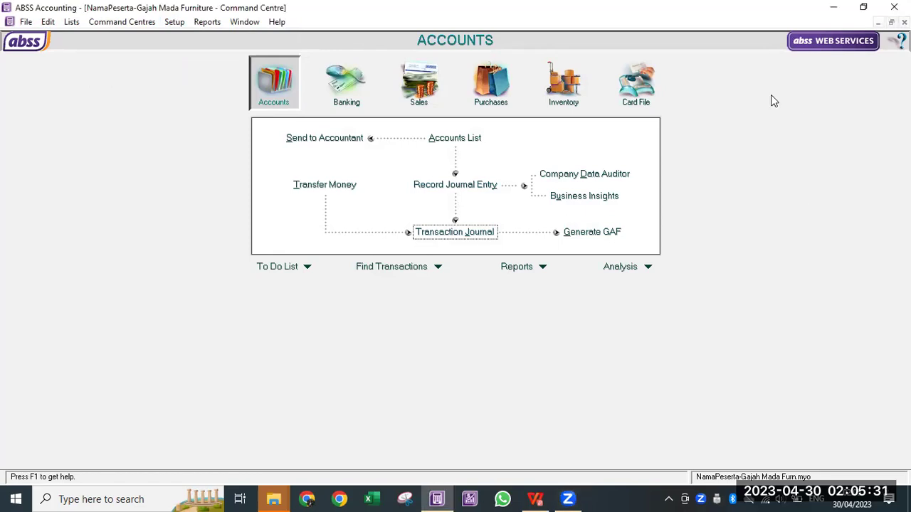
pyautogui.click(842, 3)
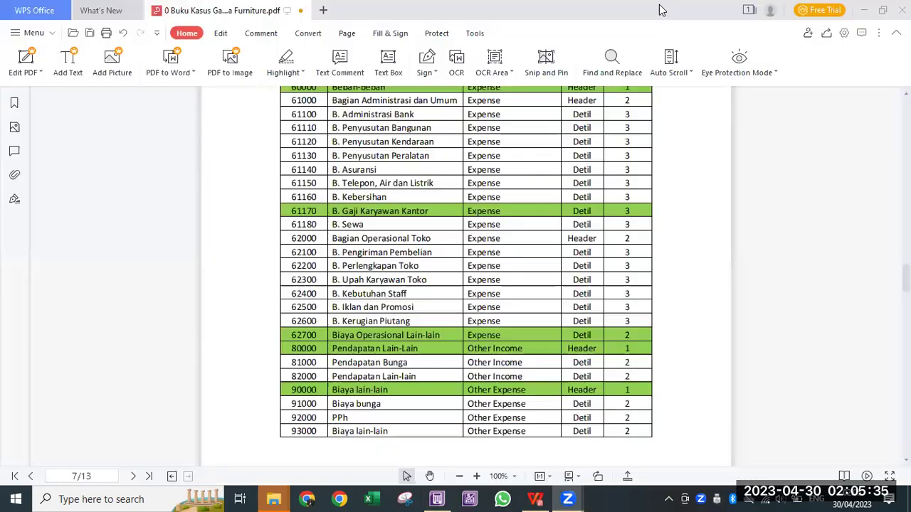